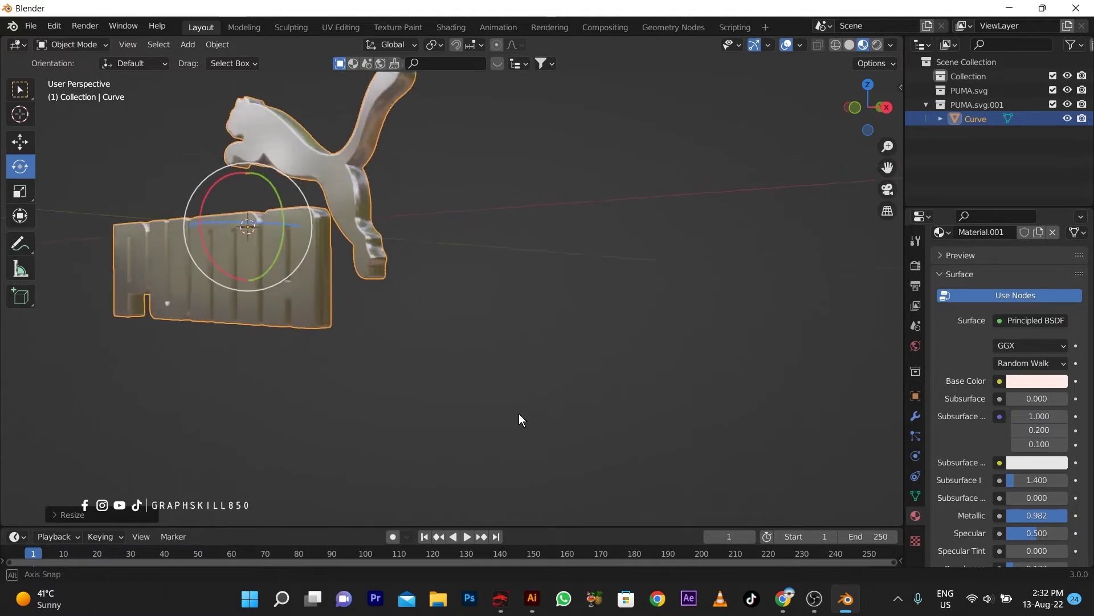
{"action": "scroll", "coordinate": [578, 425], "scroll_direction": "down", "scroll_amount": 6}
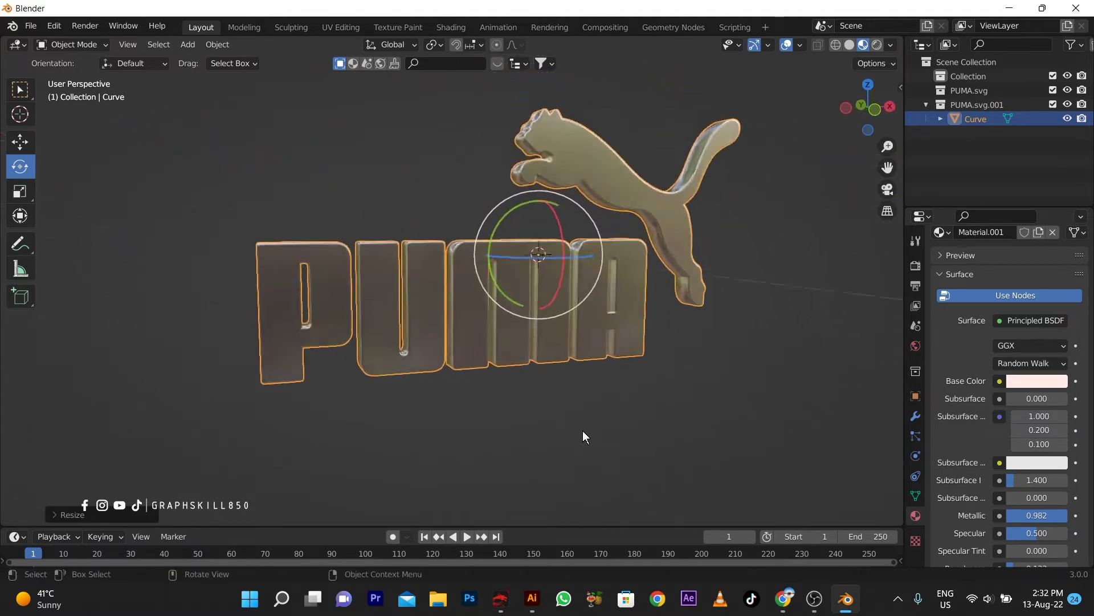
{"action": "middle_click_drag", "start_coordinate": [508, 443], "coordinate": [566, 404]}
{"action": "scroll", "coordinate": [553, 379], "scroll_direction": "up", "scroll_amount": 4}
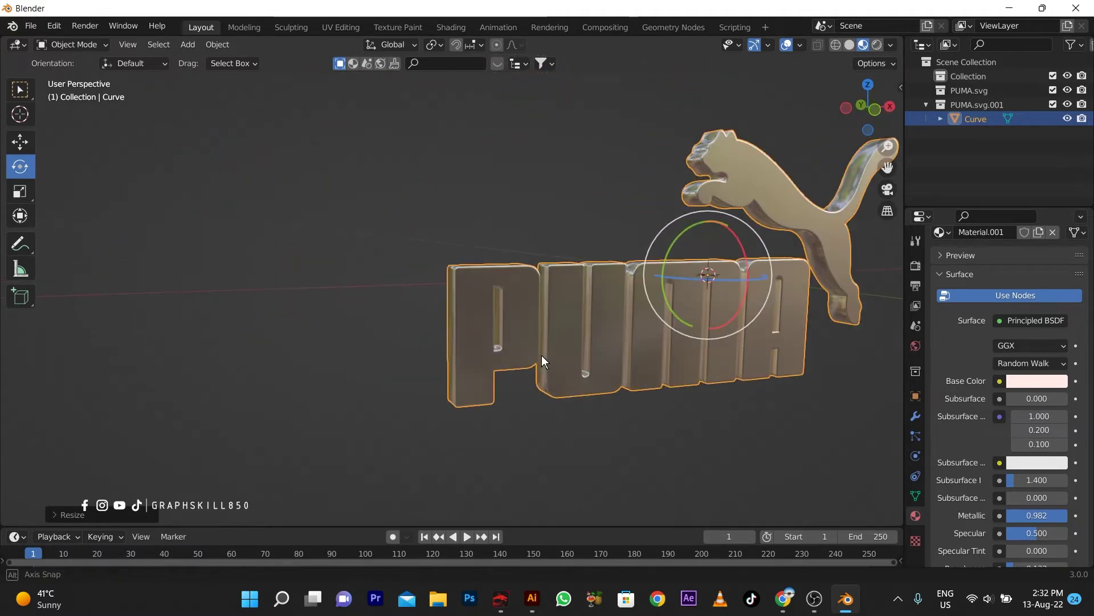
{"action": "middle_click_drag", "start_coordinate": [541, 354], "coordinate": [566, 337]}
{"action": "scroll", "coordinate": [519, 347], "scroll_direction": "down", "scroll_amount": 4}
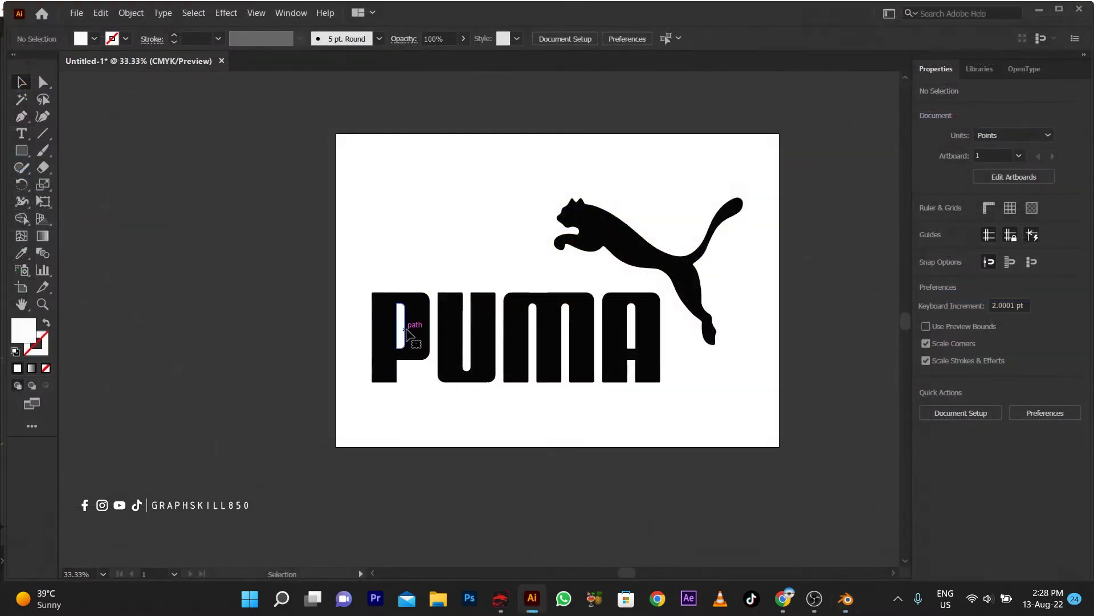
- In Illustrator, subtract the white counter shapes from the letters P and A of the PUMA logo with Pathfinder
{"action": "left_click", "coordinate": [407, 332]}
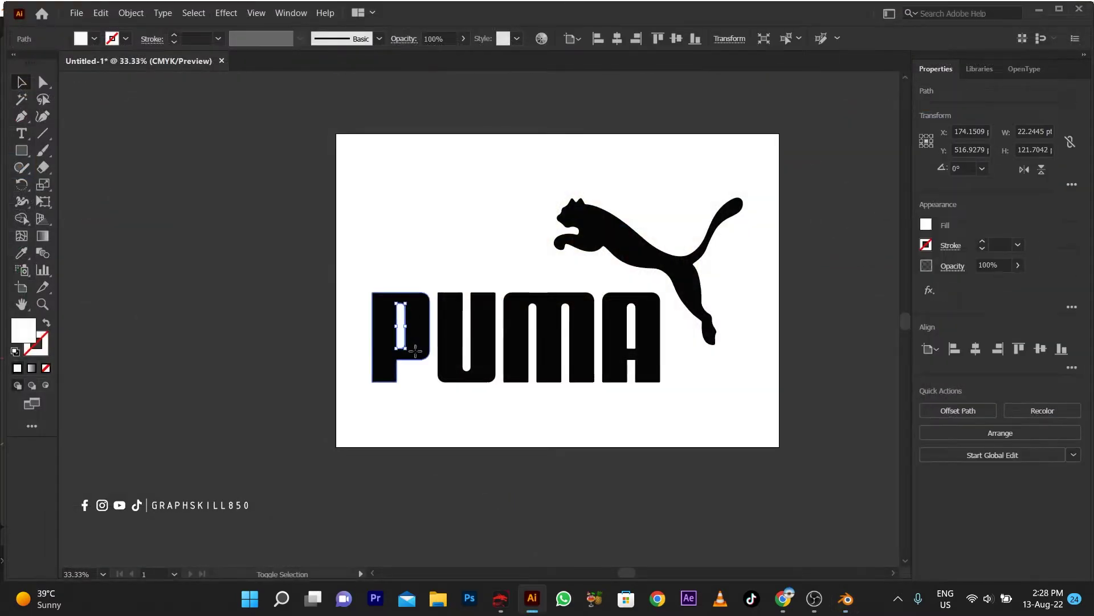
{"action": "left_click", "coordinate": [972, 411]}
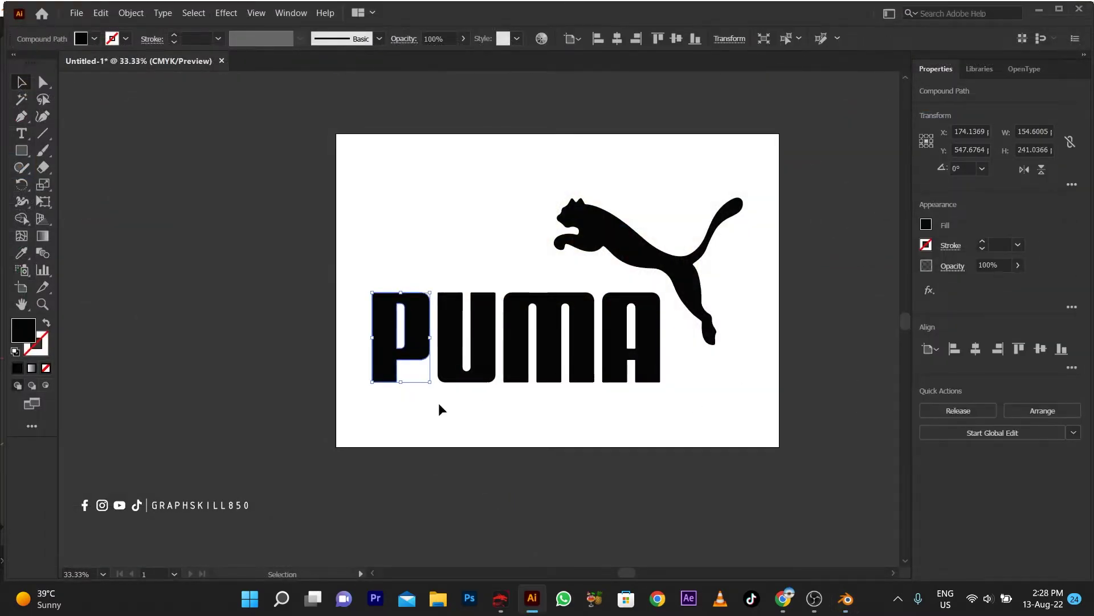
{"action": "left_click", "coordinate": [442, 408]}
{"action": "left_click", "coordinate": [645, 349], "text": "shift"}
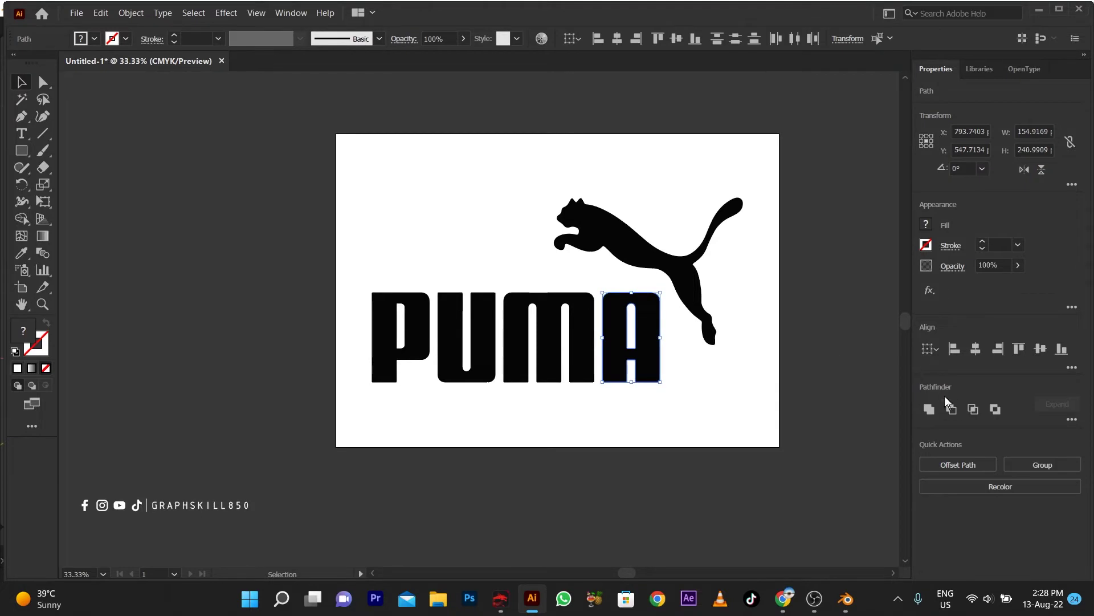
{"action": "left_click", "coordinate": [952, 408]}
{"action": "left_click", "coordinate": [707, 394]}
- Move the letter A off the artboard to test its cutout, and undo the move
{"action": "left_click_drag", "start_coordinate": [607, 376], "coordinate": [806, 471]}
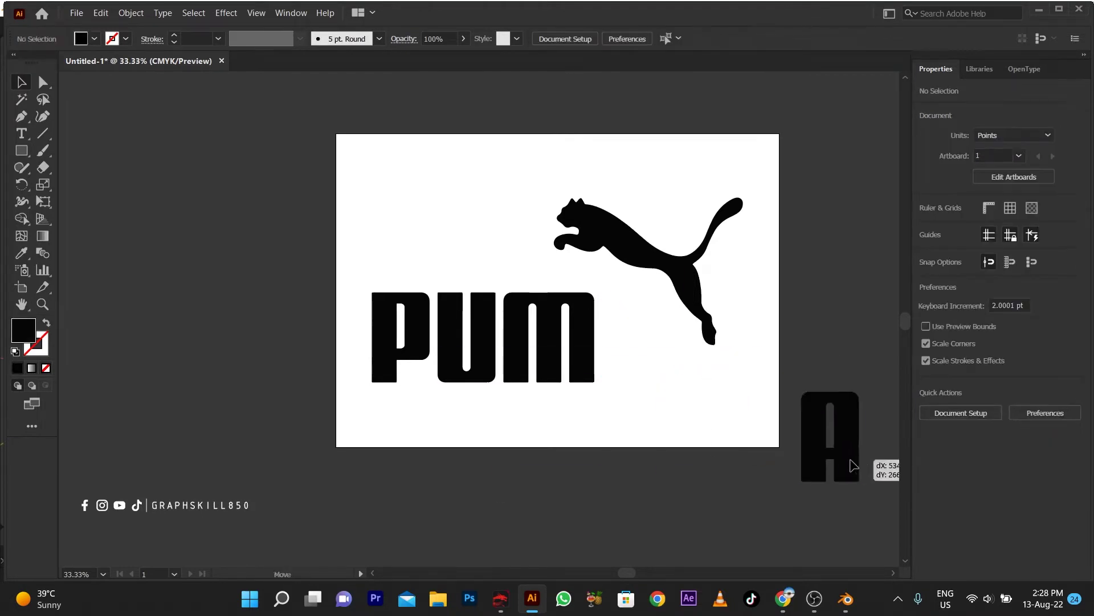
{"action": "key", "text": "ctrl+z"}
{"action": "left_click", "coordinate": [772, 484]}
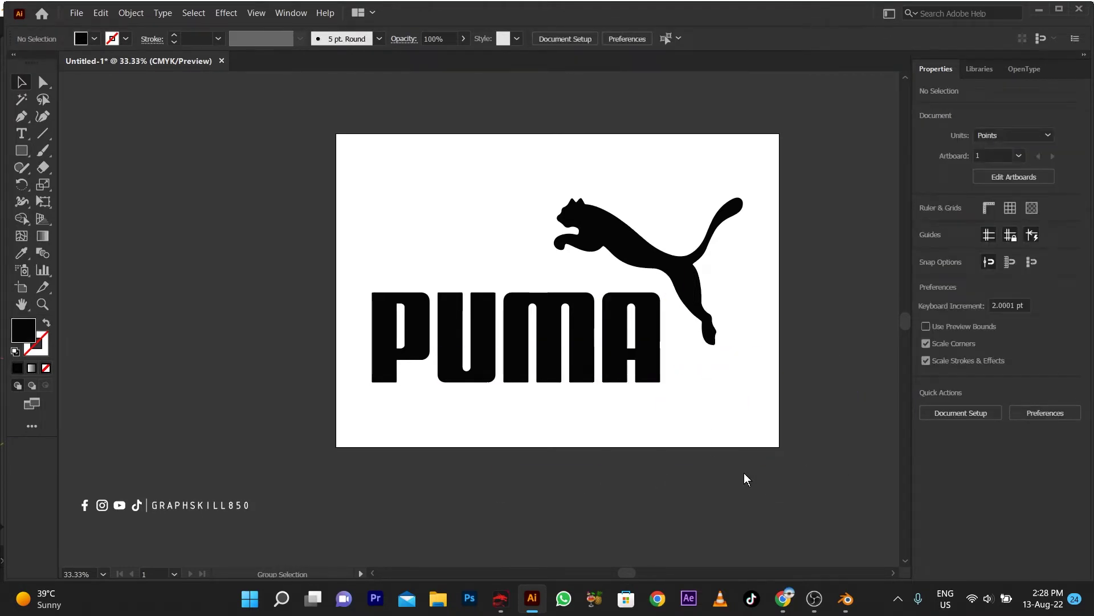
- Save a copy of the artwork in SVG format as PUMA in Downloads, using the SVG 1.1 profile
{"action": "key", "text": "ctrl+alt+s"}
{"action": "left_click", "coordinate": [136, 432]}
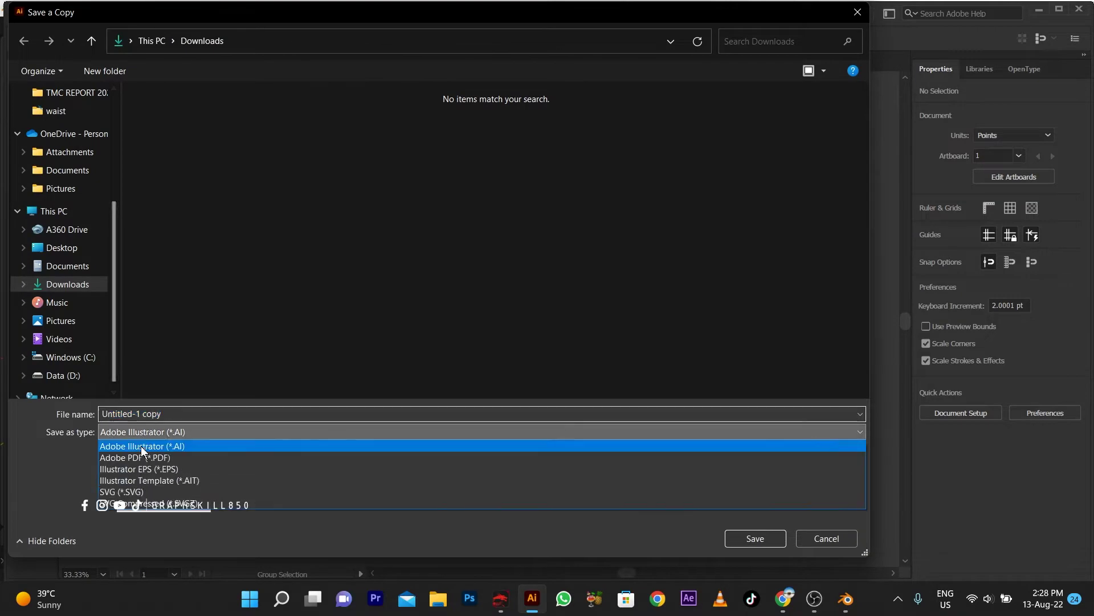
{"action": "left_click", "coordinate": [148, 492]}
{"action": "left_click", "coordinate": [177, 142]}
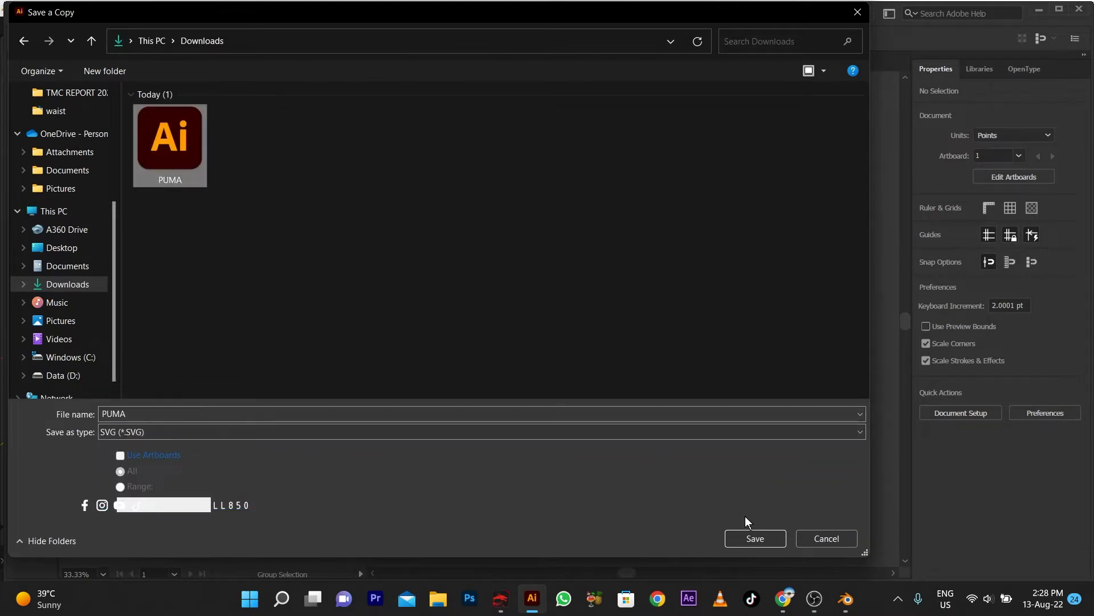
{"action": "left_click", "coordinate": [772, 538]}
{"action": "left_click", "coordinate": [590, 349]}
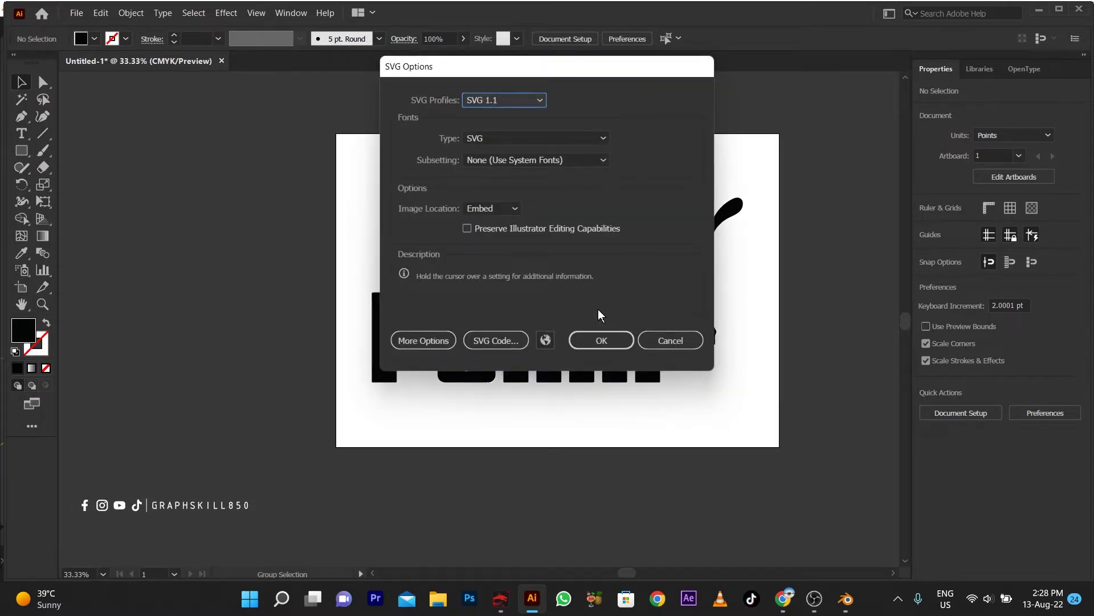
{"action": "left_click", "coordinate": [602, 341]}
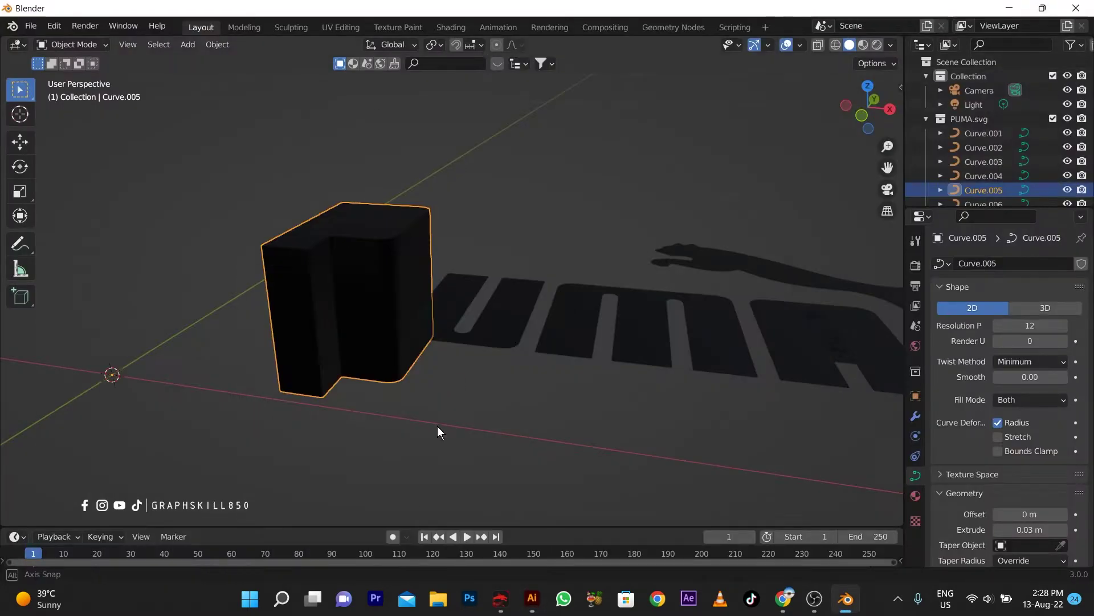
- Switch to Blender and delete all objects in the scene
{"action": "middle_click_drag", "start_coordinate": [437, 432], "coordinate": [391, 337]}
{"action": "key", "text": "a"}
{"action": "key", "text": "Delete"}
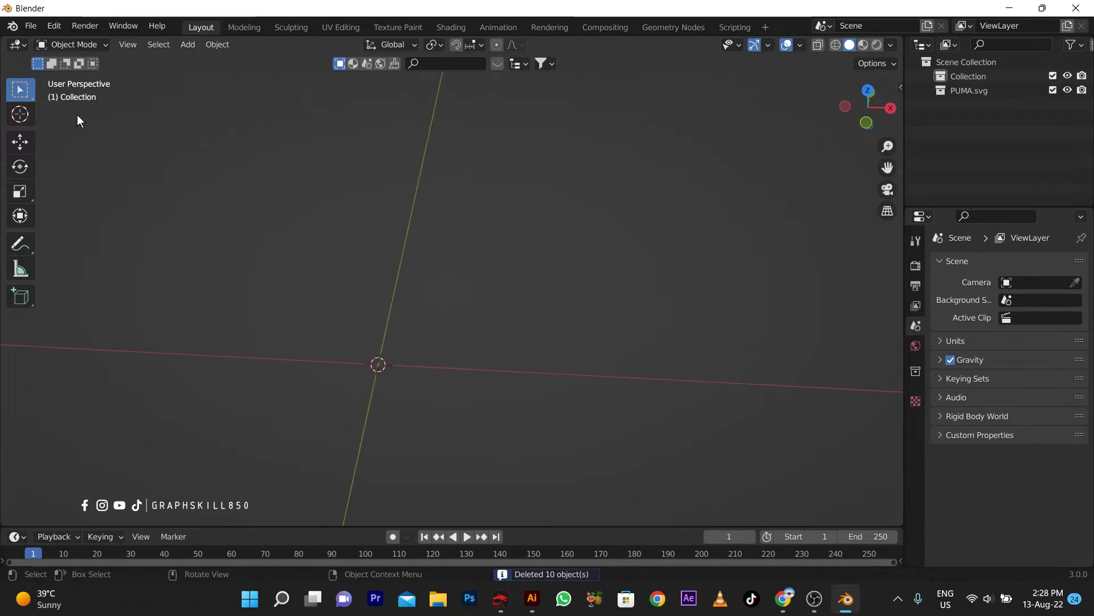
- Import PUMA.svg from the Downloads folder as Scalable Vector Graphics
{"action": "left_click", "coordinate": [31, 25]}
{"action": "mouse_move", "coordinate": [88, 98]}
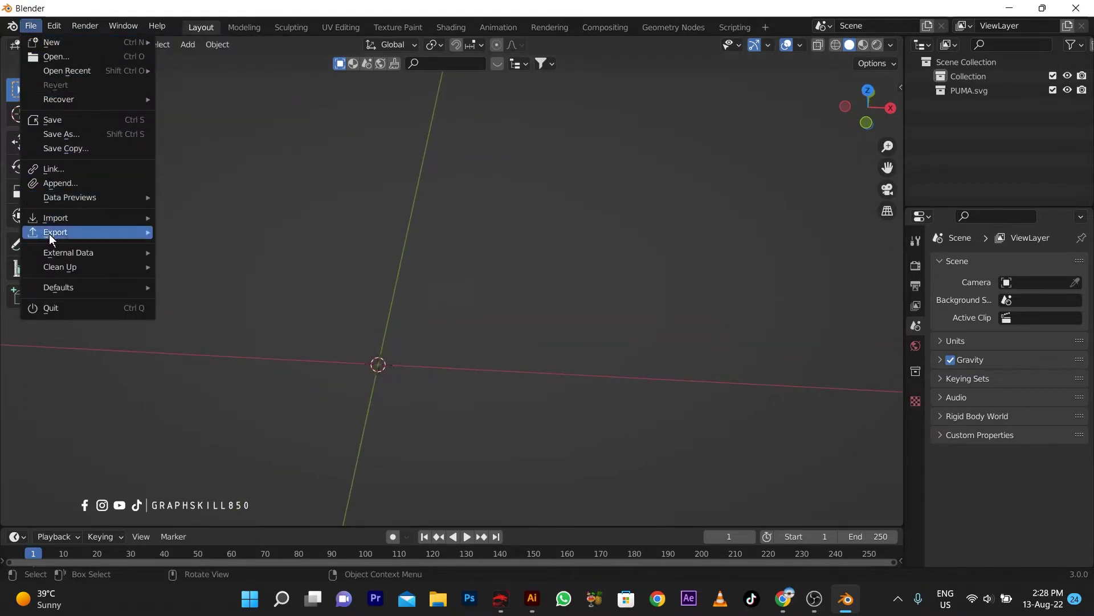
{"action": "mouse_move", "coordinate": [67, 216]}
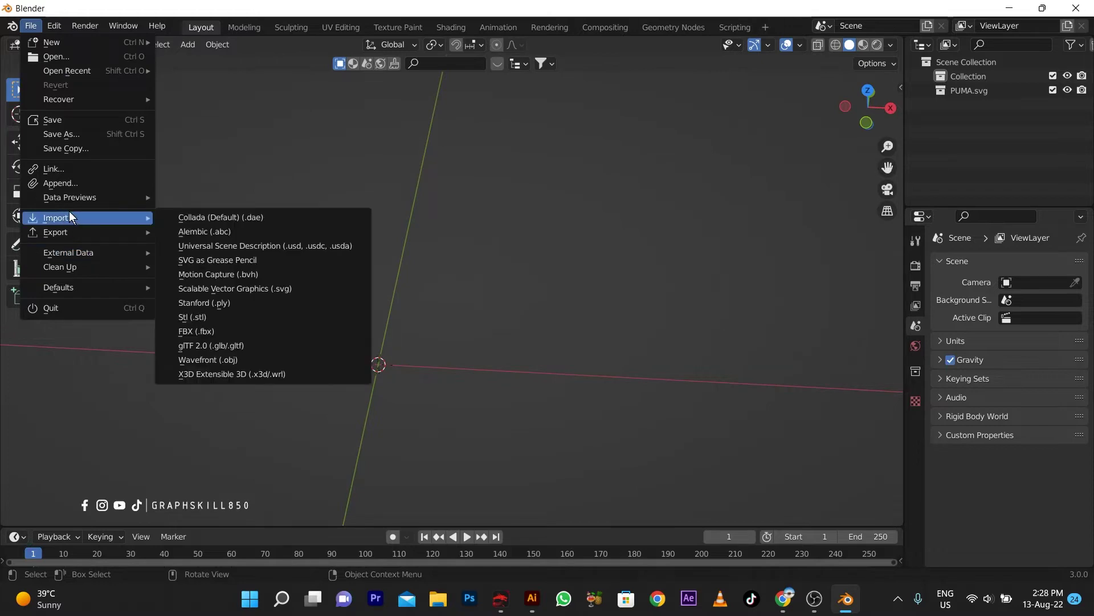
{"action": "left_click", "coordinate": [283, 288]}
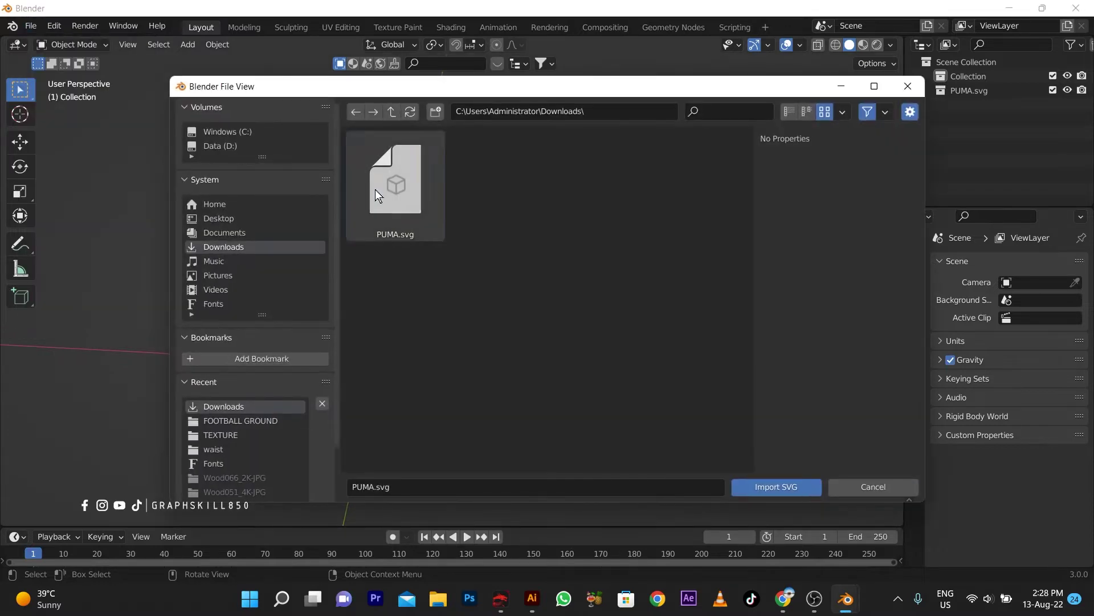
{"action": "double_click", "coordinate": [375, 194]}
- Delete the extra curve Curve.005 from the imported PUMA logo
{"action": "middle_click_drag", "start_coordinate": [471, 365], "coordinate": [389, 314]}
{"action": "scroll", "coordinate": [612, 374], "scroll_direction": "up", "scroll_amount": 2}
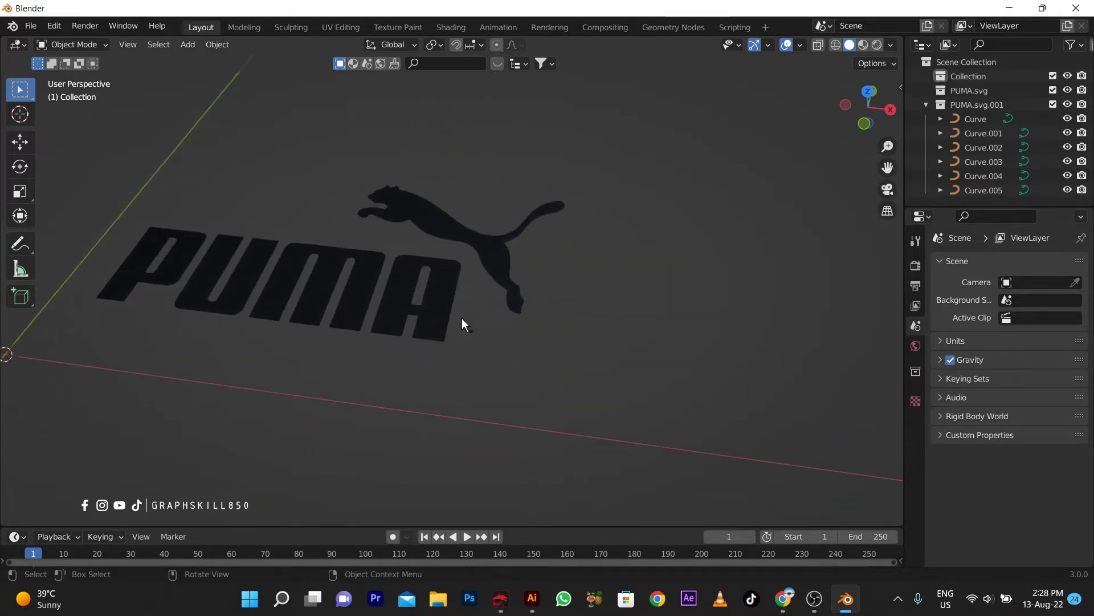
{"action": "left_click_drag", "start_coordinate": [462, 318], "coordinate": [491, 340]}
{"action": "key", "text": "Delete"}
{"action": "scroll", "coordinate": [494, 394], "scroll_direction": "down", "scroll_amount": 2}
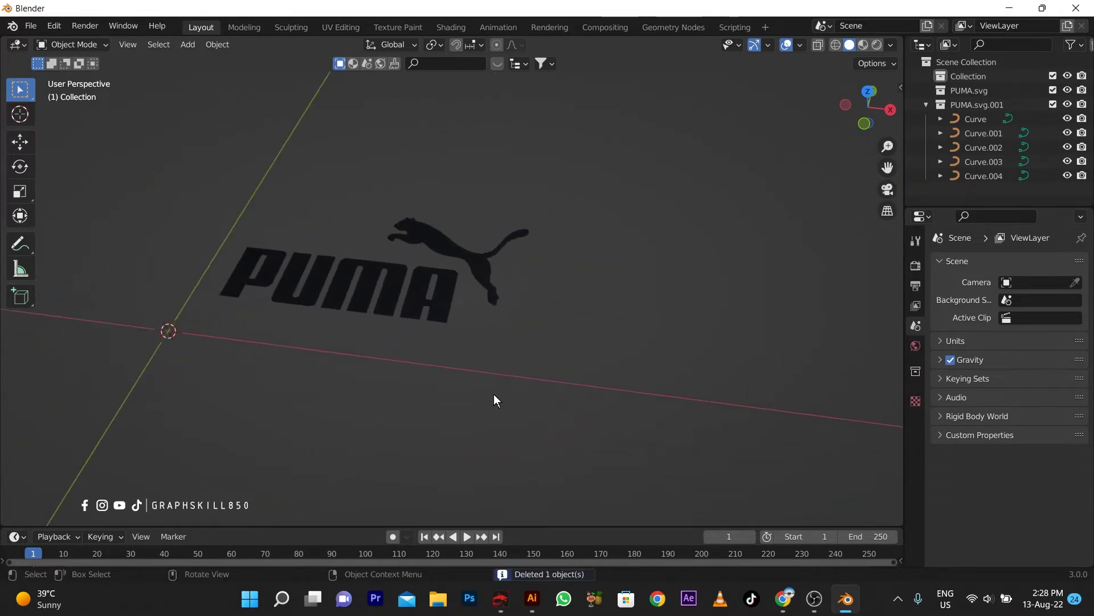
{"action": "middle_click_drag", "start_coordinate": [494, 394], "coordinate": [320, 399]}
{"action": "key", "text": "b"}
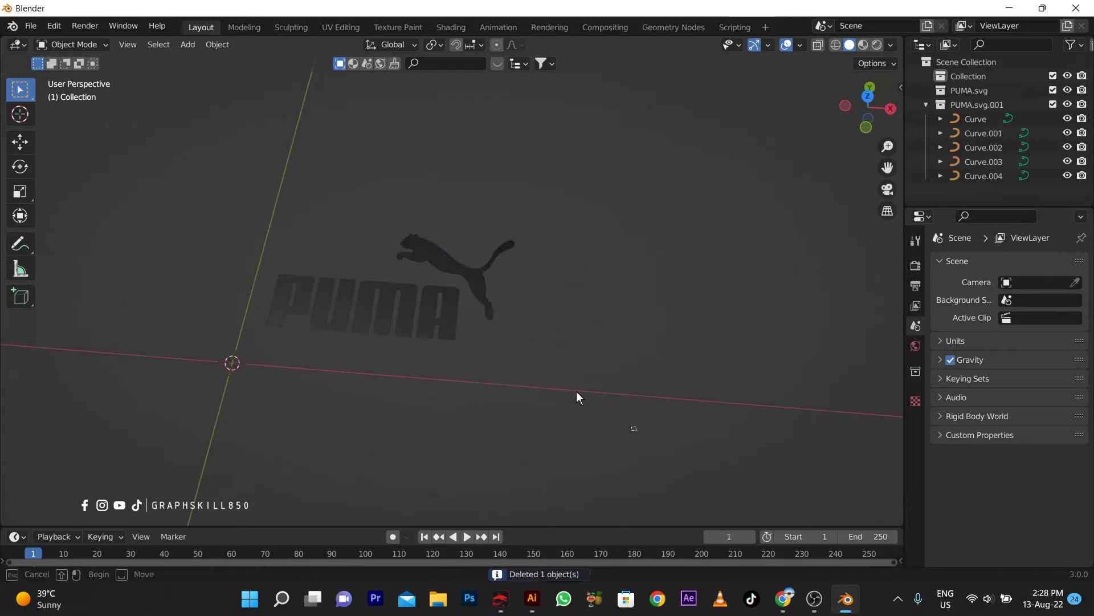
{"action": "left_click_drag", "start_coordinate": [635, 429], "coordinate": [106, 164]}
{"action": "key", "text": "alt+a"}
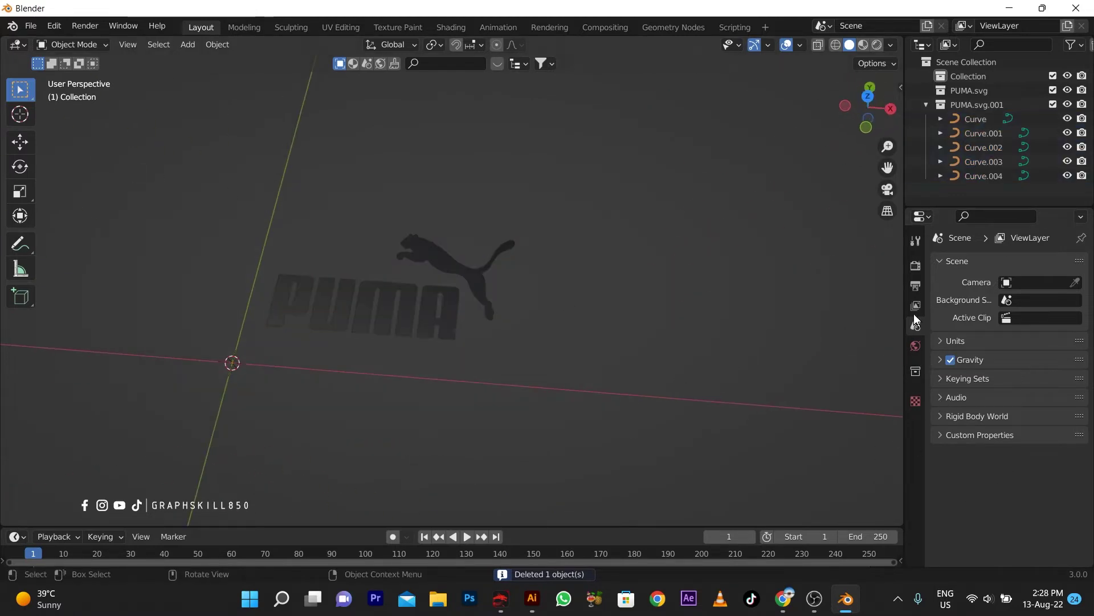
{"action": "left_click_drag", "start_coordinate": [1001, 192], "coordinate": [976, 127]}
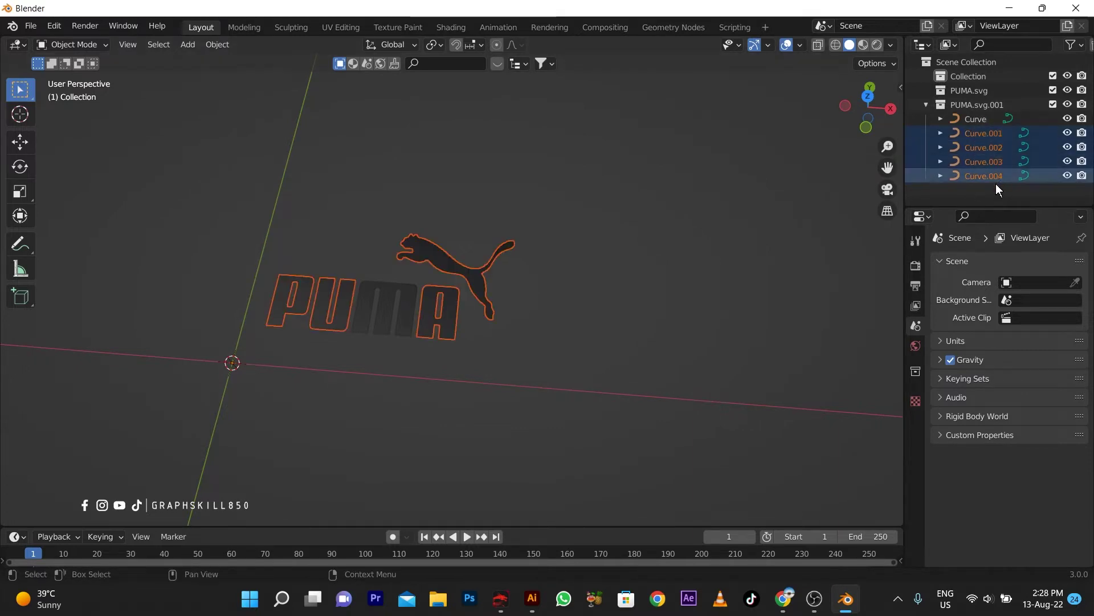
- Select all the logo curves with the letter M as the active object and join them into one object
{"action": "left_click", "coordinate": [974, 121]}
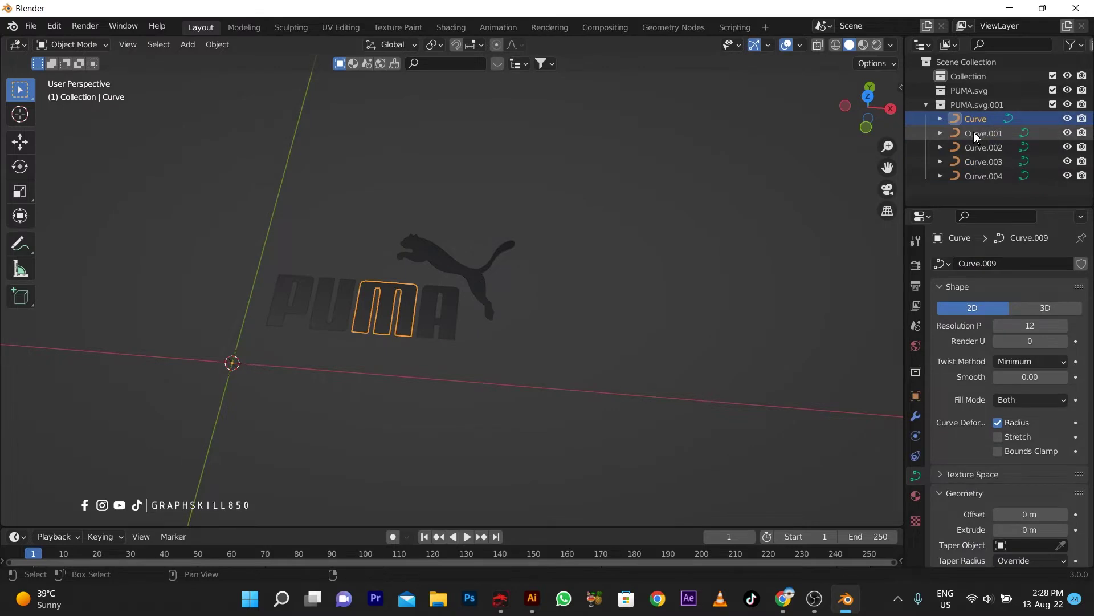
{"action": "left_click", "coordinate": [977, 147], "text": "ctrl"}
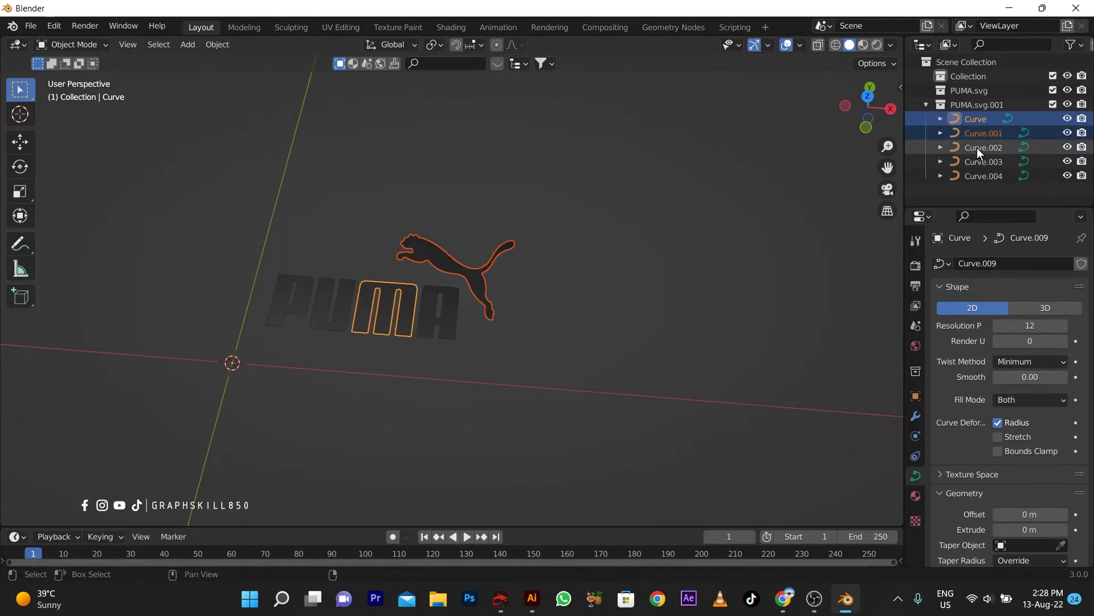
{"action": "left_click", "coordinate": [977, 161], "text": "ctrl"}
{"action": "left_click", "coordinate": [980, 161], "text": "ctrl"}
{"action": "left_click", "coordinate": [983, 147], "text": "ctrl"}
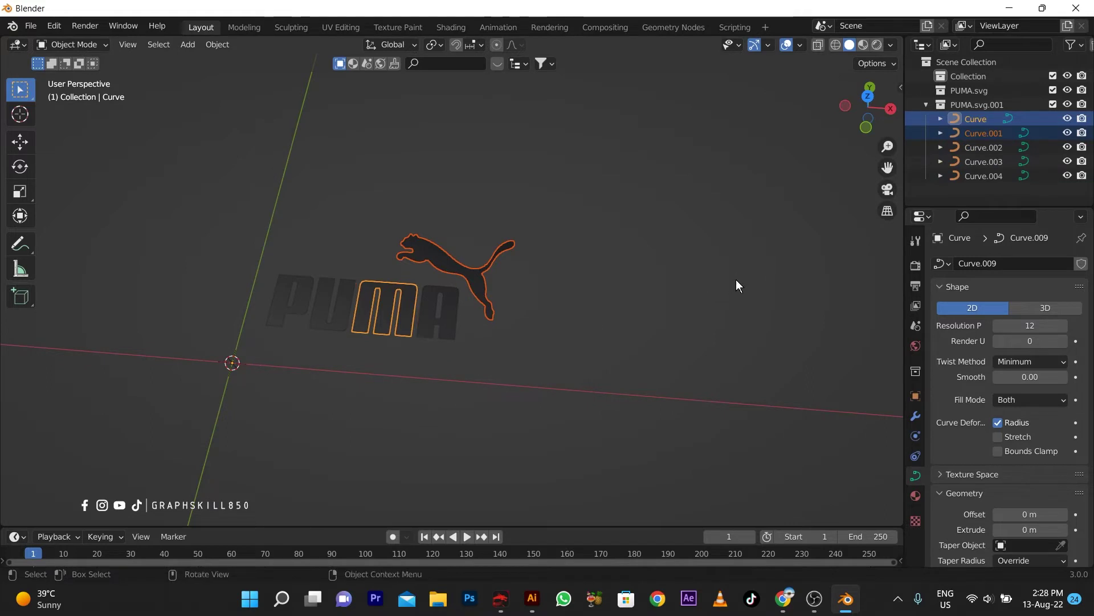
{"action": "key", "text": "ctrl+a"}
{"action": "left_click_drag", "start_coordinate": [713, 456], "coordinate": [211, 162]}
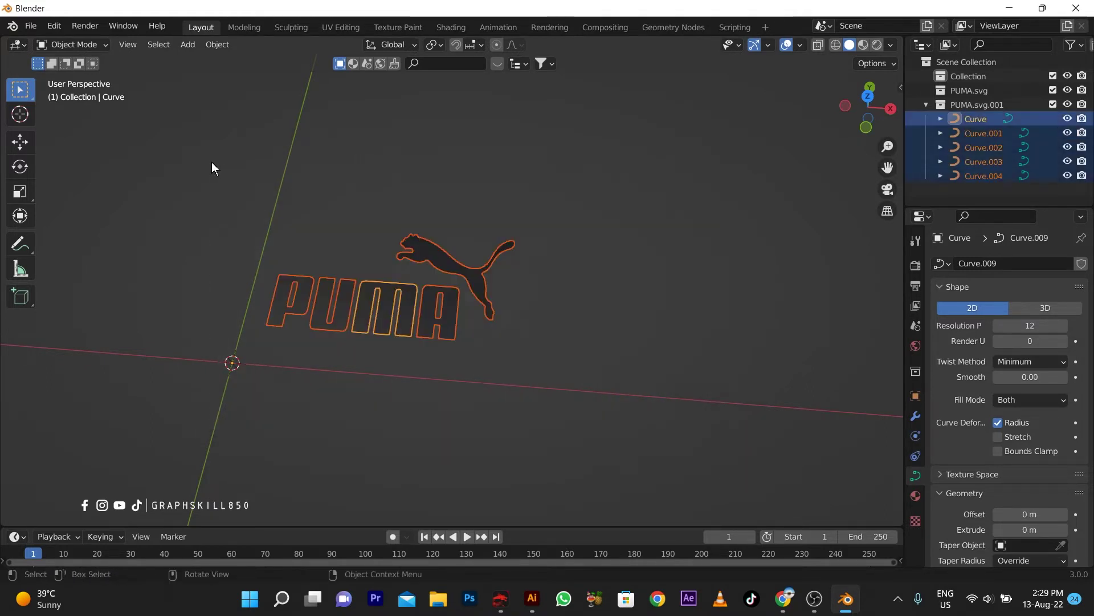
{"action": "key", "text": "ctrl+j"}
{"action": "left_click", "coordinate": [408, 446]}
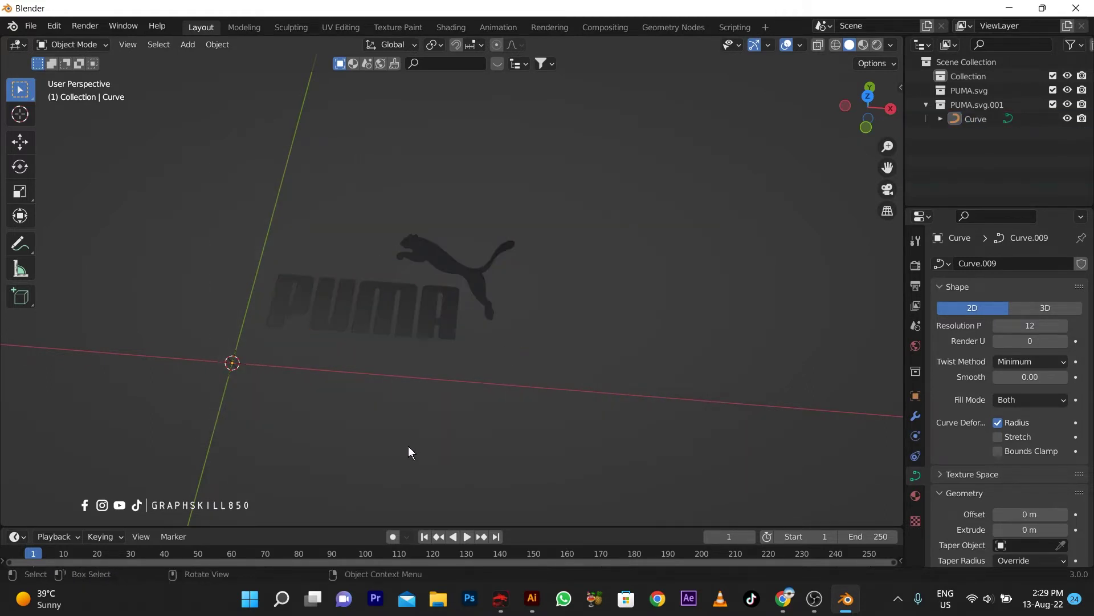
- Extrude the joined PUMA logo curve to give it 3D thickness
{"action": "middle_click_drag", "start_coordinate": [408, 446], "coordinate": [806, 484]}
{"action": "left_click", "coordinate": [438, 364]}
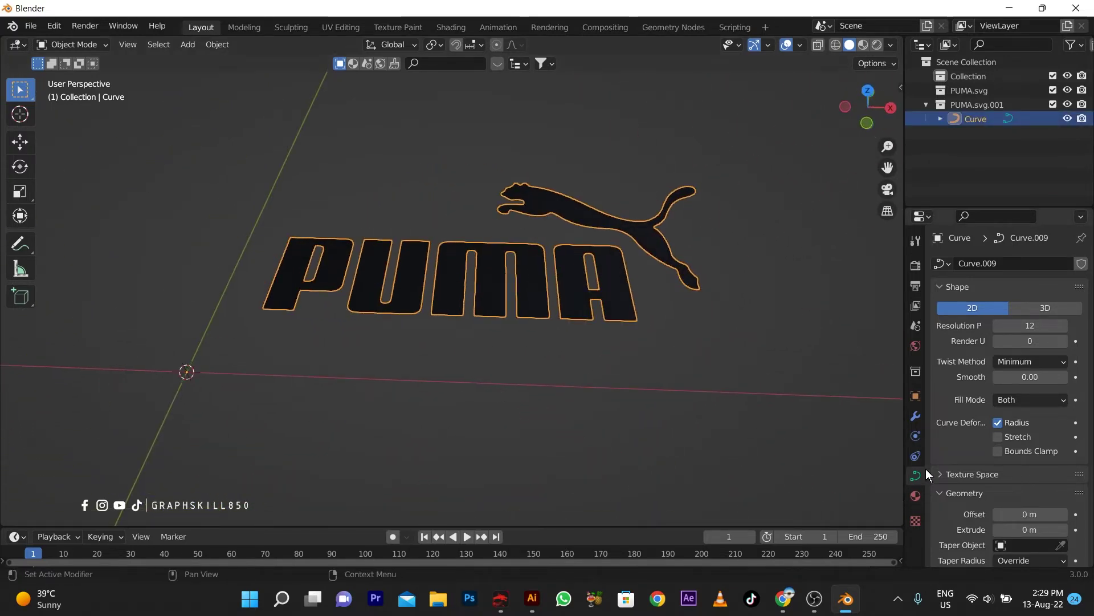
{"action": "scroll", "coordinate": [959, 531], "scroll_direction": "down", "scroll_amount": 3}
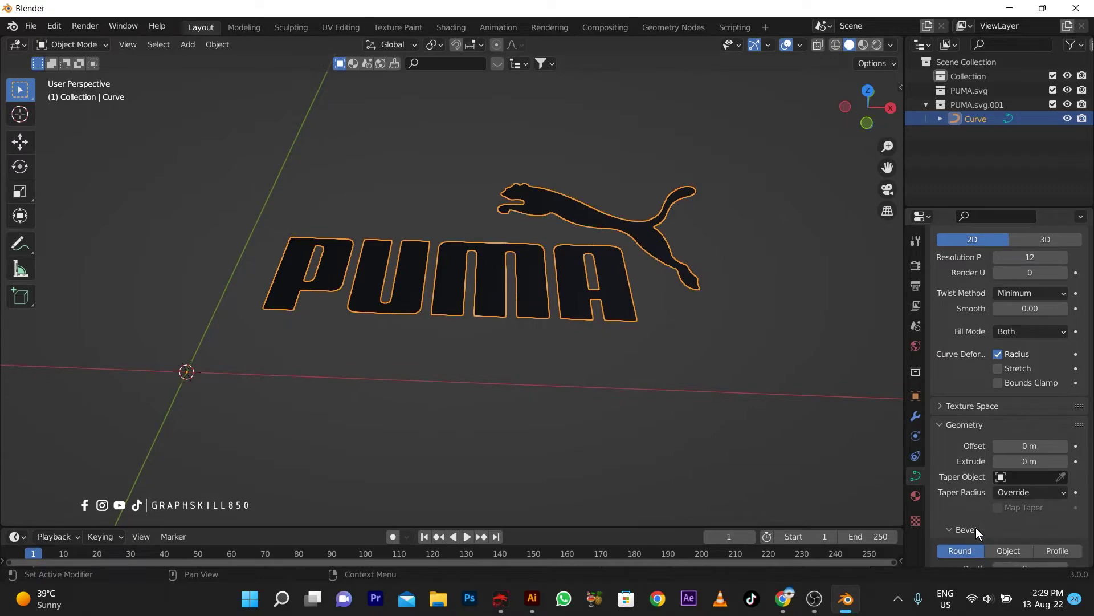
{"action": "left_click_drag", "start_coordinate": [1065, 463], "coordinate": [1069, 463]}
{"action": "middle_click_drag", "start_coordinate": [604, 450], "coordinate": [502, 364]}
- Remove the SVGMat.001 material from the extruded logo
{"action": "left_click", "coordinate": [916, 496]}
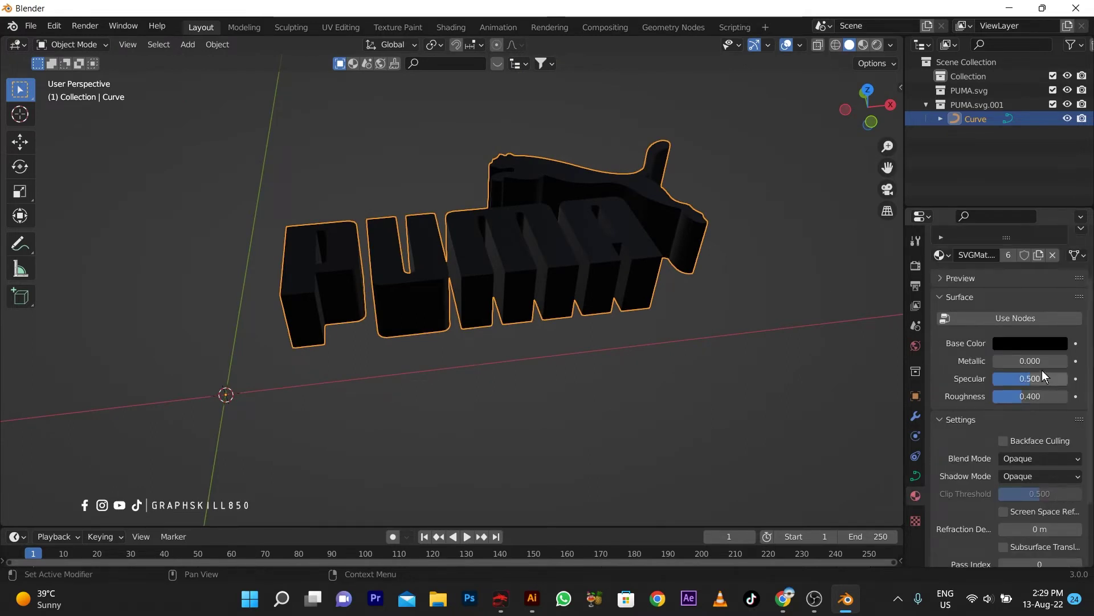
{"action": "scroll", "coordinate": [974, 354], "scroll_direction": "up", "scroll_amount": 3}
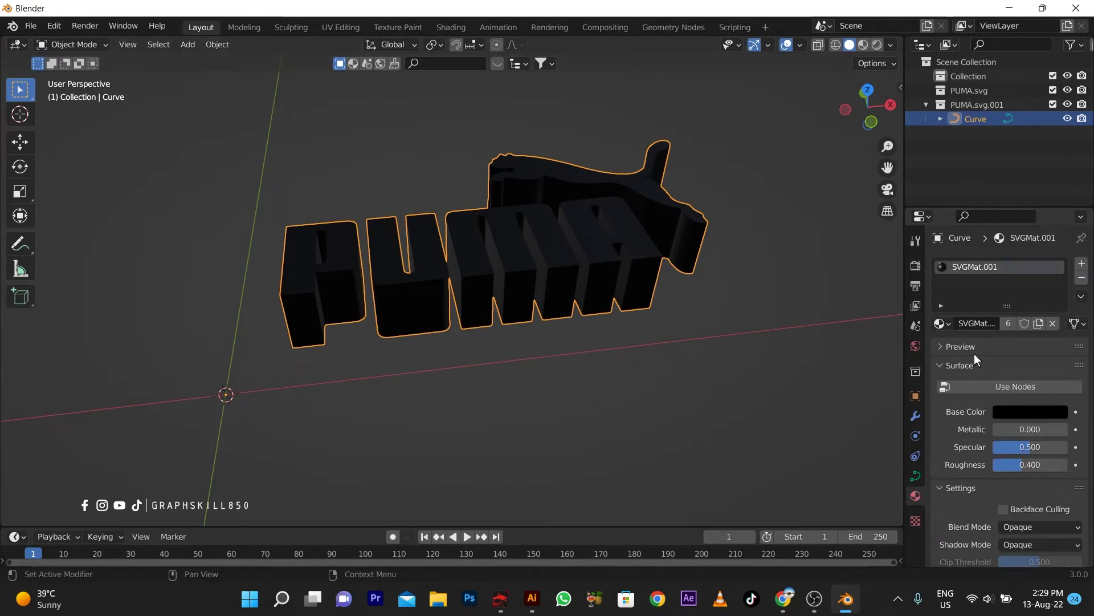
{"action": "left_click", "coordinate": [1082, 278]}
- Activate the Rotate tool and set the logo's origin to its geometry
{"action": "middle_click_drag", "start_coordinate": [571, 251], "coordinate": [627, 288]}
{"action": "left_click", "coordinate": [20, 169]}
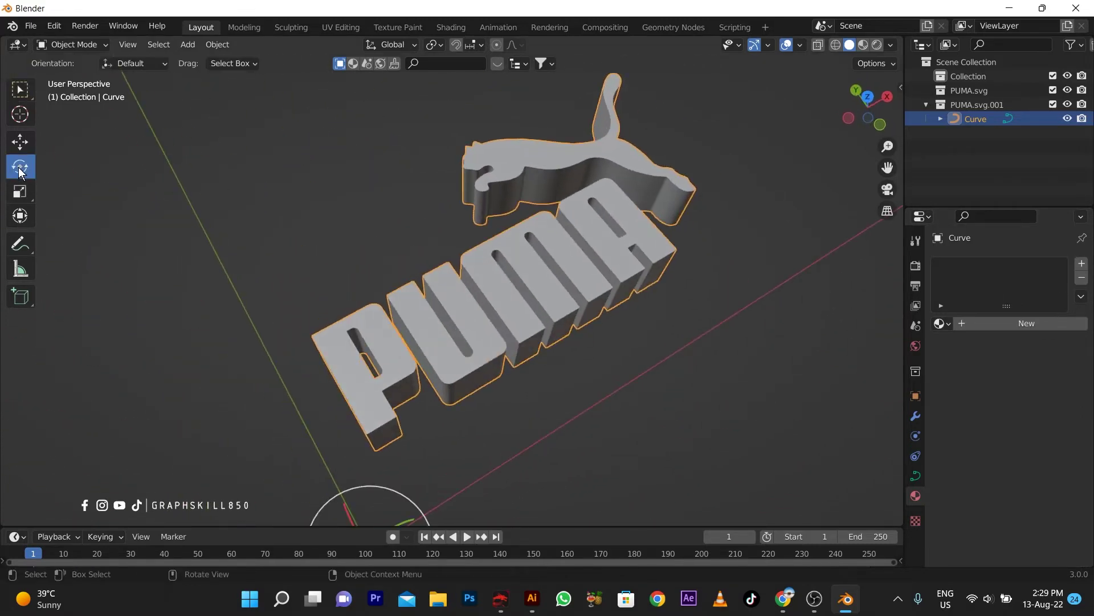
{"action": "middle_click_drag", "start_coordinate": [494, 316], "coordinate": [497, 371]}
{"action": "right_click", "coordinate": [463, 266]}
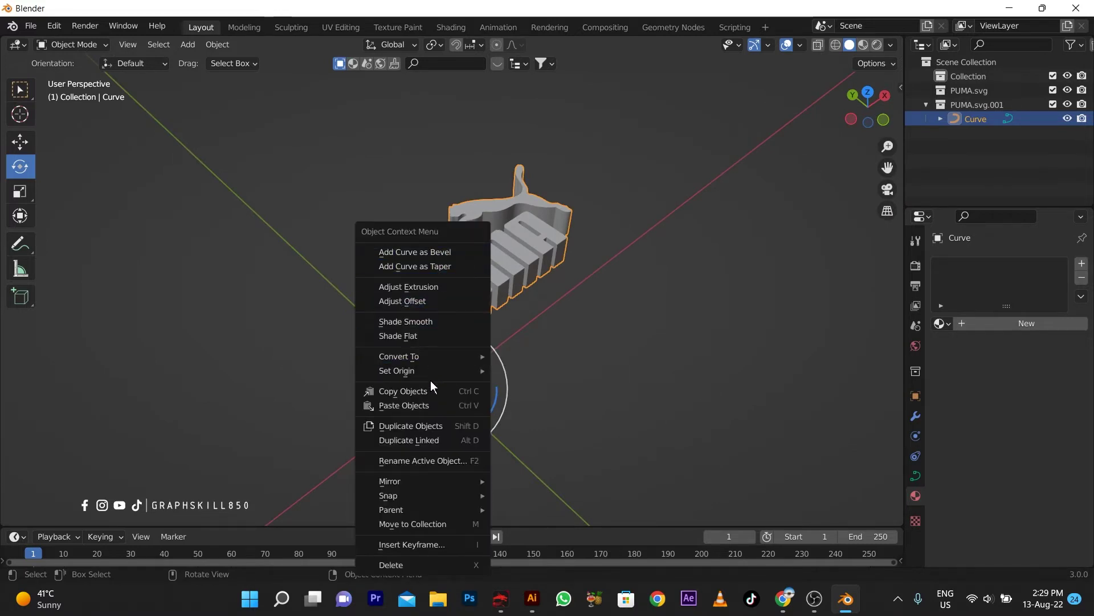
{"action": "mouse_move", "coordinate": [429, 371]}
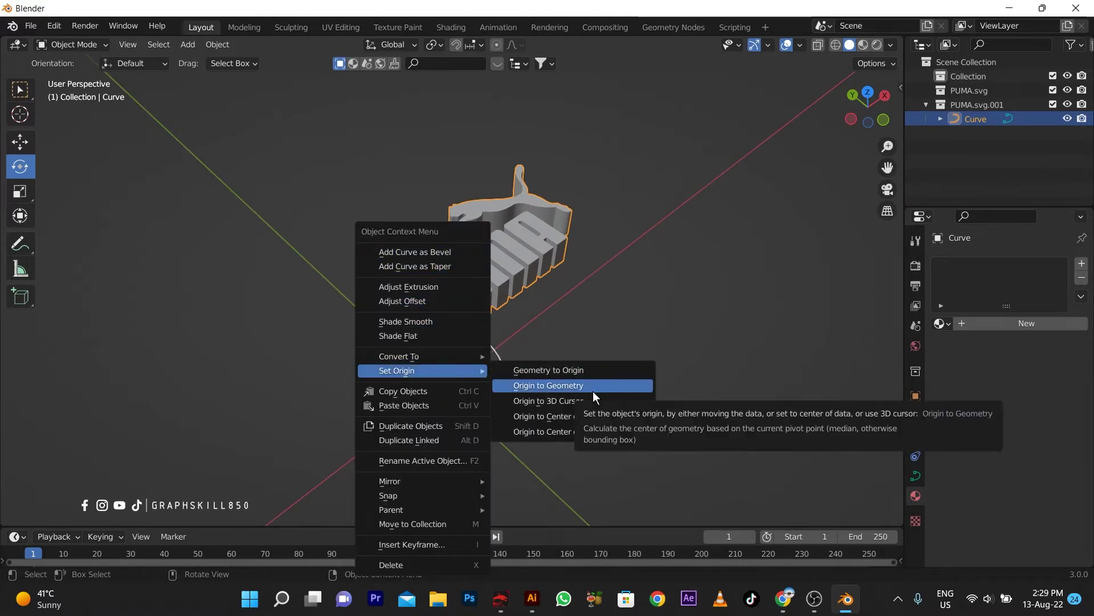
{"action": "left_click", "coordinate": [592, 387]}
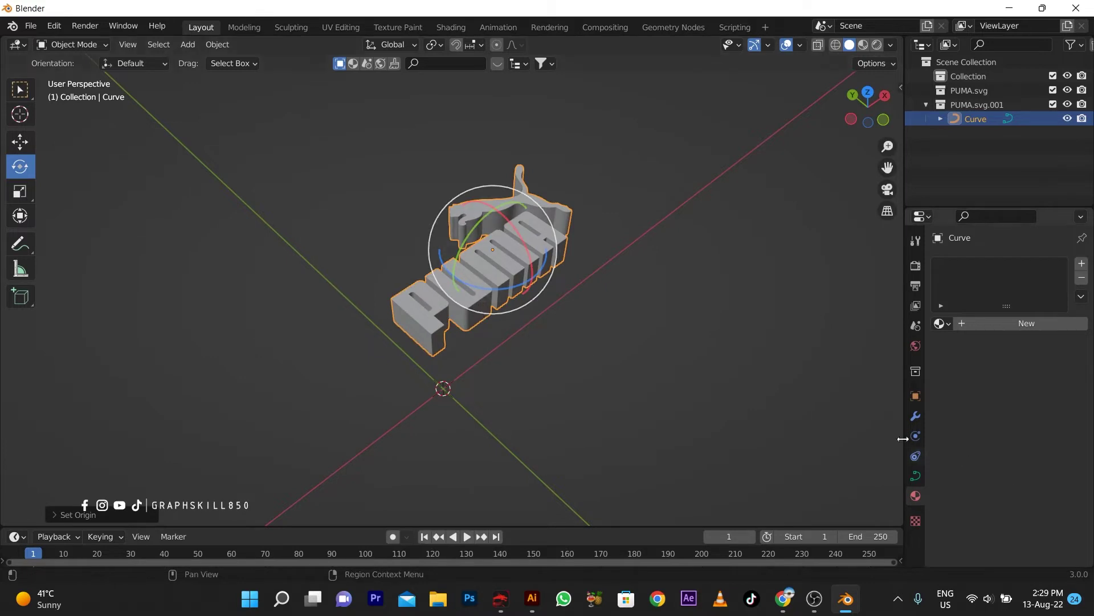
- Center the PUMA logo on the world origin by setting its X and Y location to 0 m
{"action": "left_click", "coordinate": [916, 396]}
{"action": "double_click", "coordinate": [1020, 308]}
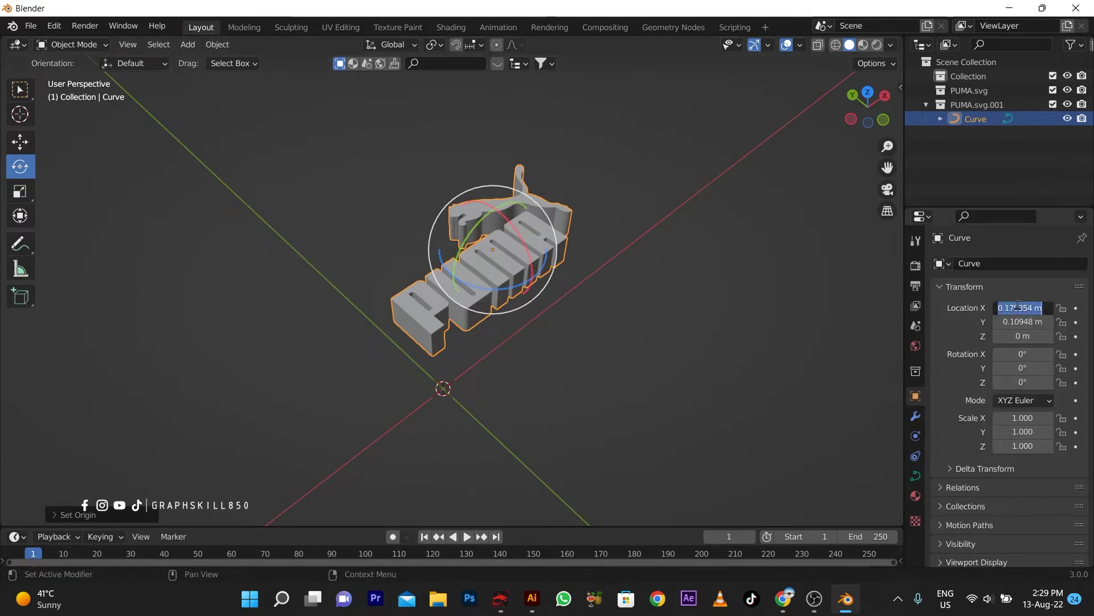
{"action": "type", "text": "0"}
{"action": "key", "text": "Return"}
{"action": "double_click", "coordinate": [1012, 321]}
{"action": "type", "text": "0"}
{"action": "key", "text": "Return"}
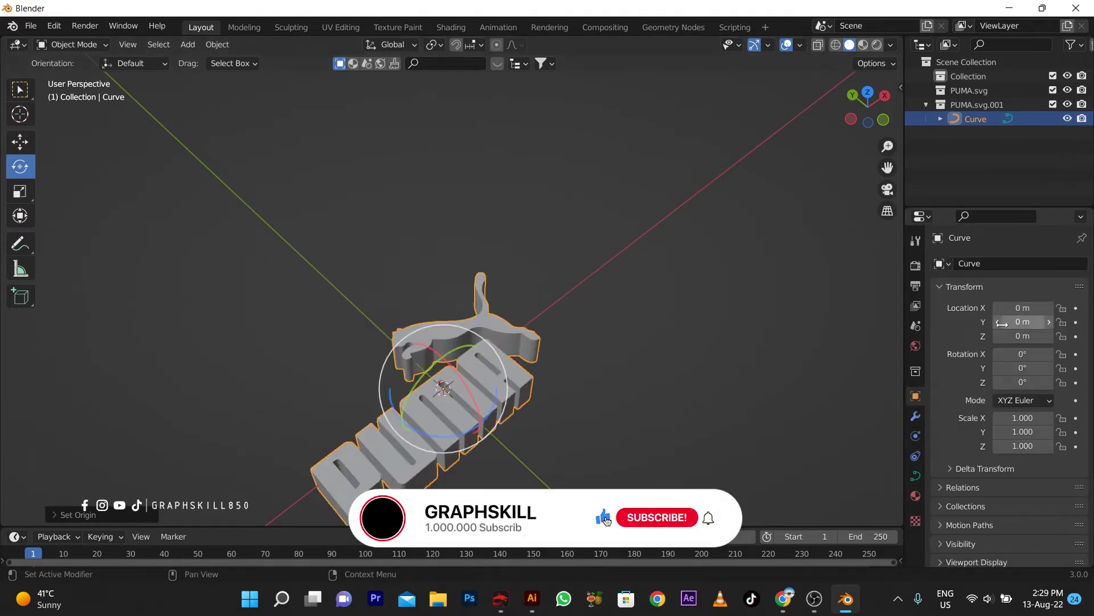
- Rotate the logo 90° about the X axis so that it stands upright
{"action": "middle_click_drag", "start_coordinate": [656, 444], "coordinate": [587, 327]}
{"action": "left_click_drag", "start_coordinate": [522, 322], "coordinate": [528, 409]}
{"action": "middle_click_drag", "start_coordinate": [531, 479], "coordinate": [476, 463]}
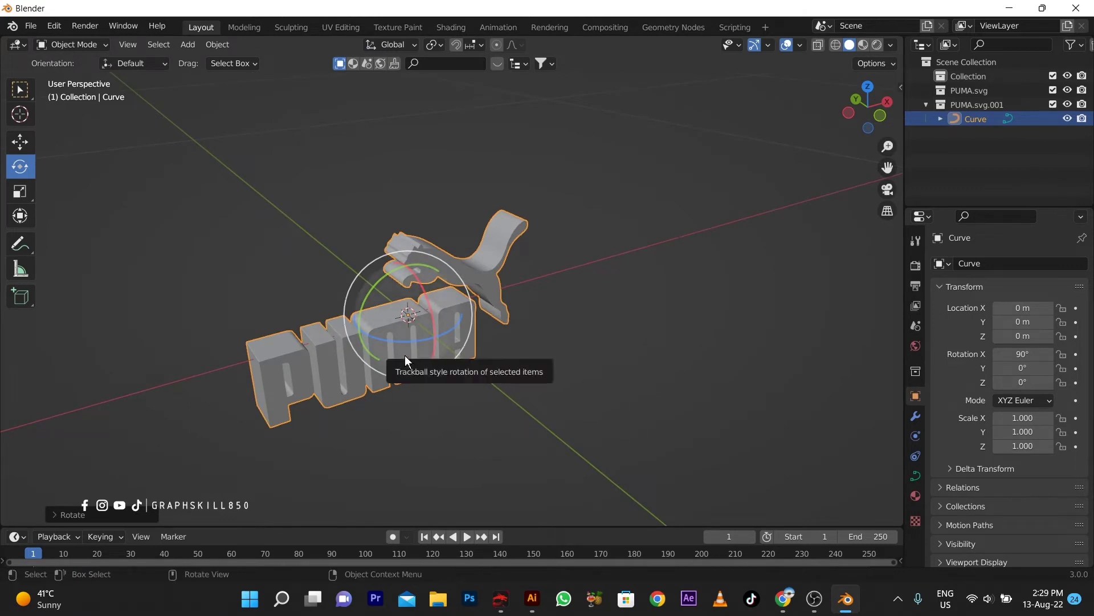
{"action": "key", "text": "s"}
{"action": "key", "text": "z"}
{"action": "right_click", "coordinate": [390, 322]}
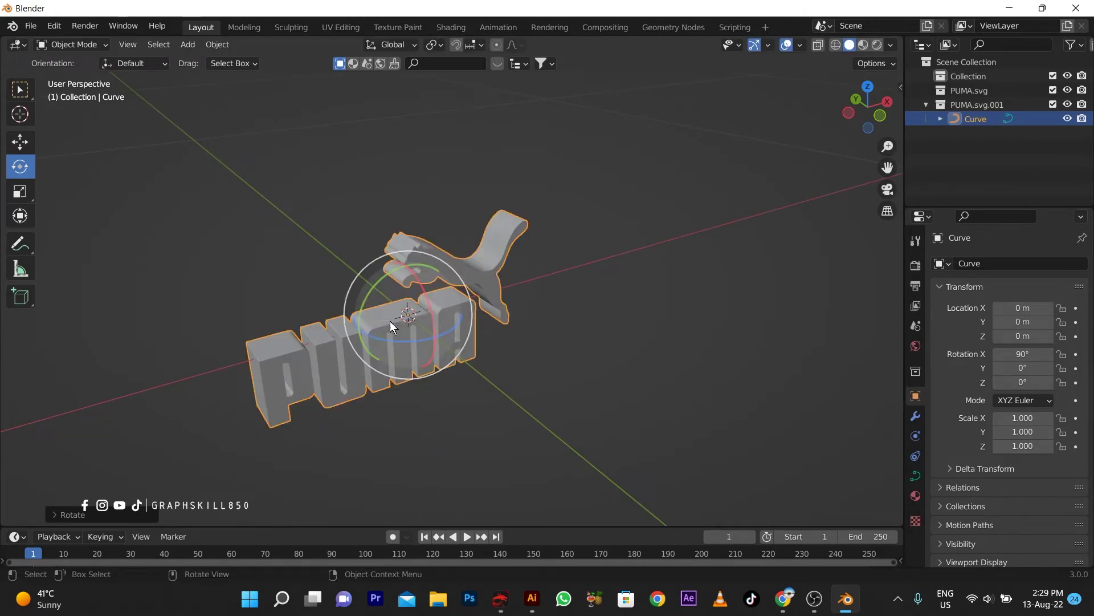
- Try to apply all transforms to the rotated logo curve
{"action": "key", "text": "ctrl+a"}
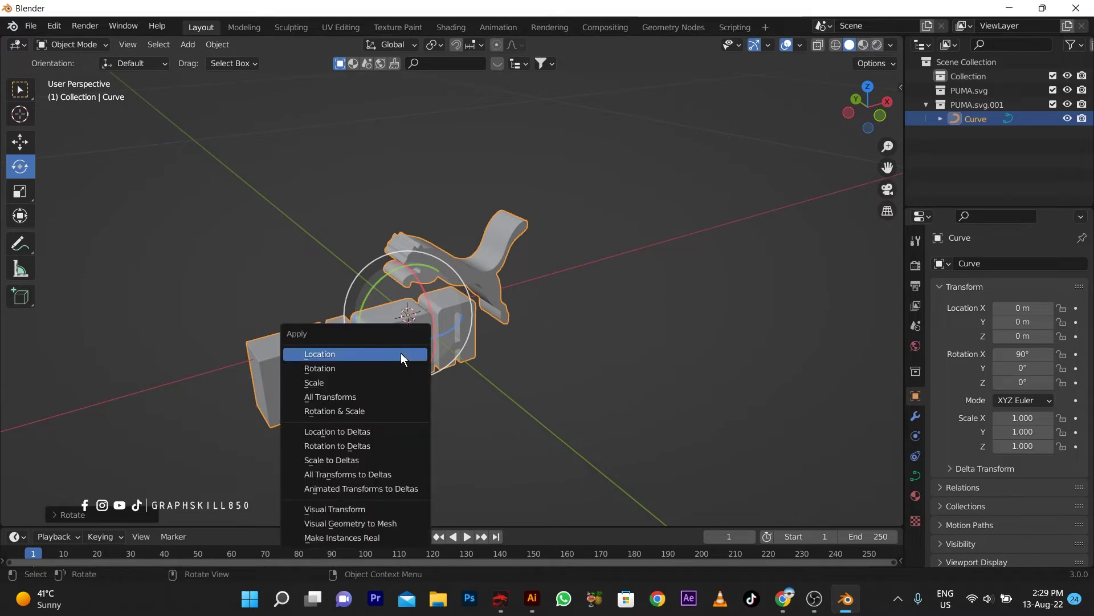
{"action": "left_click", "coordinate": [390, 395]}
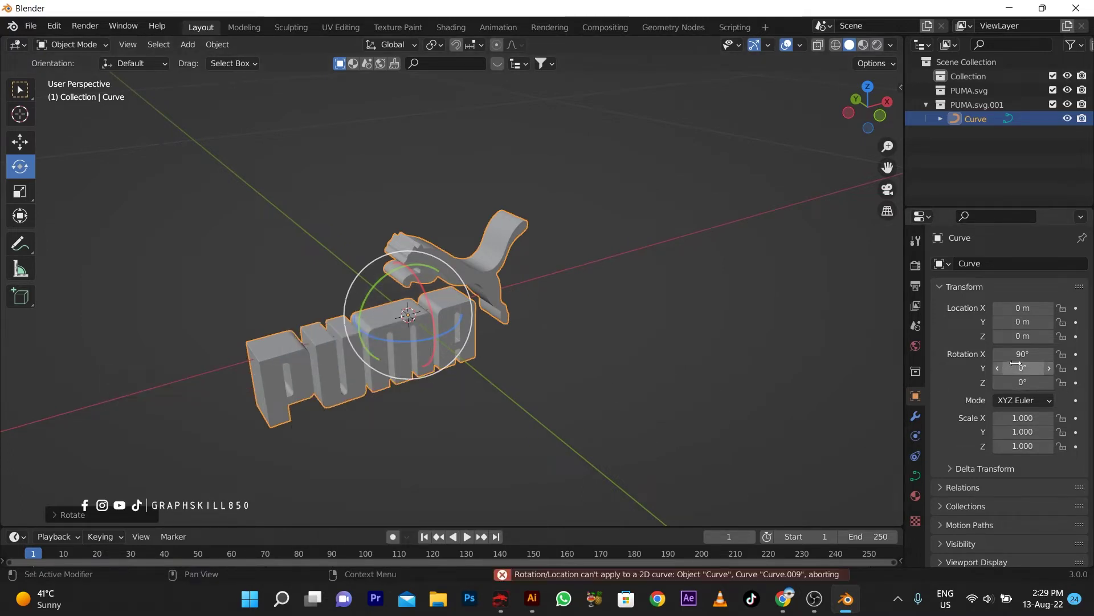
- Thin the logo by setting its Z scale to 0.180
{"action": "left_click_drag", "start_coordinate": [1016, 419], "coordinate": [920, 446]}
{"action": "scroll", "coordinate": [439, 394], "scroll_direction": "up", "scroll_amount": 3}
{"action": "middle_click_drag", "start_coordinate": [438, 390], "coordinate": [415, 386]}
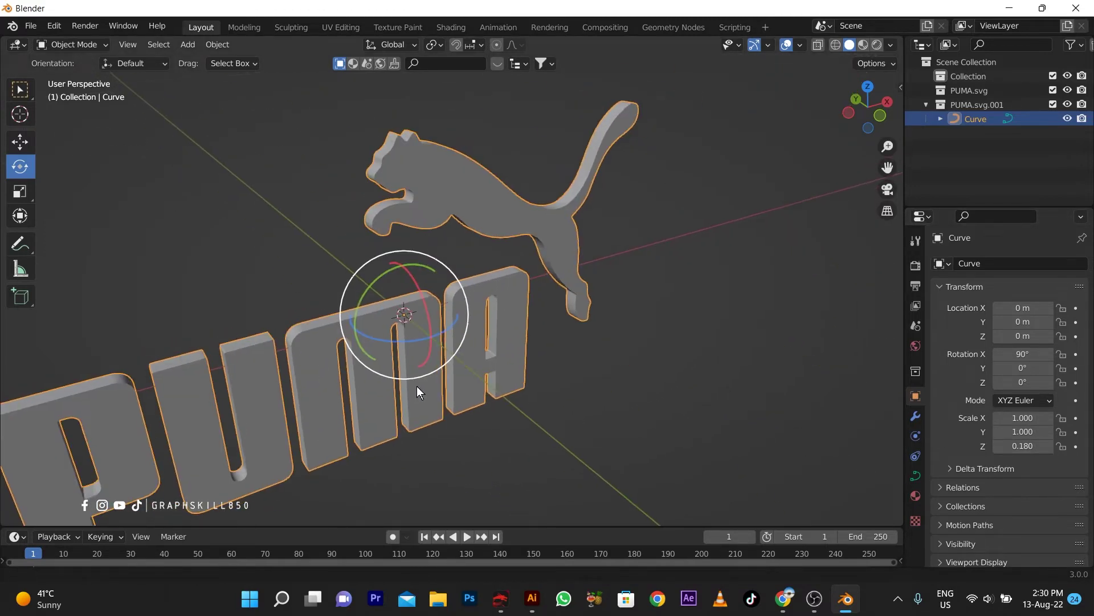
{"action": "middle_click_drag", "start_coordinate": [540, 288], "coordinate": [394, 368]}
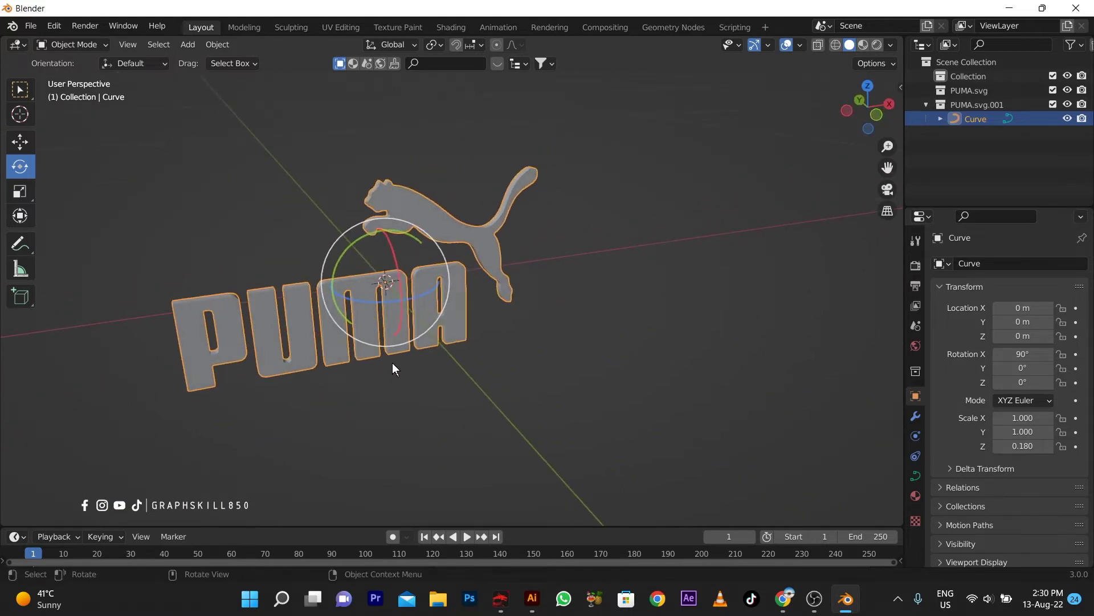
- Bevel the edges of the logo curve with a round bevel depth of 0.001 m and inspect the edges
{"action": "left_click", "coordinate": [916, 476]}
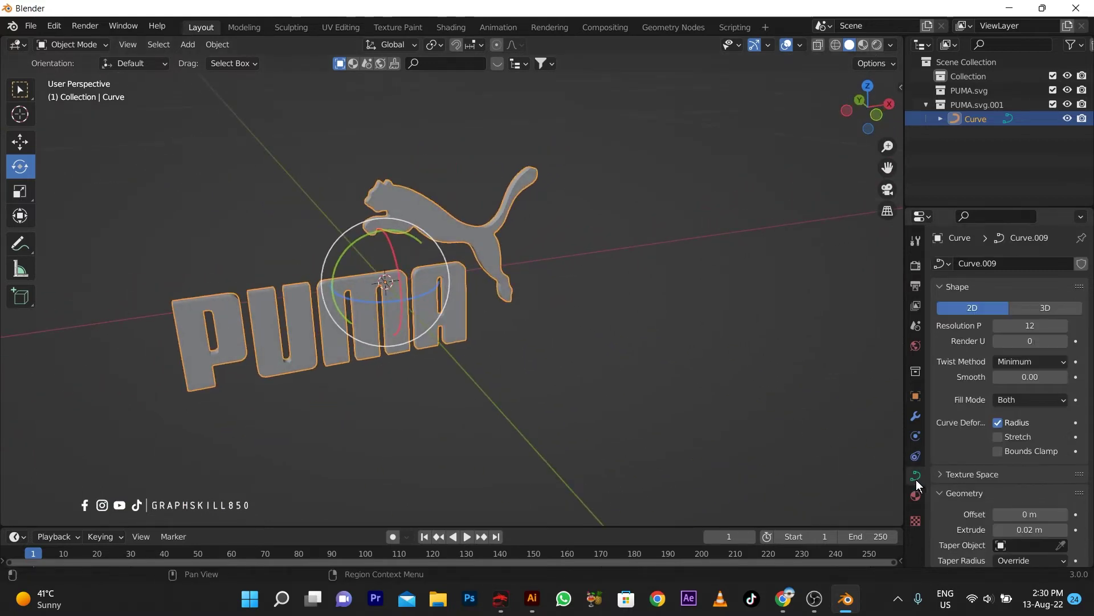
{"action": "scroll", "coordinate": [987, 484], "scroll_direction": "down", "scroll_amount": 2}
{"action": "scroll", "coordinate": [990, 487], "scroll_direction": "down", "scroll_amount": 5}
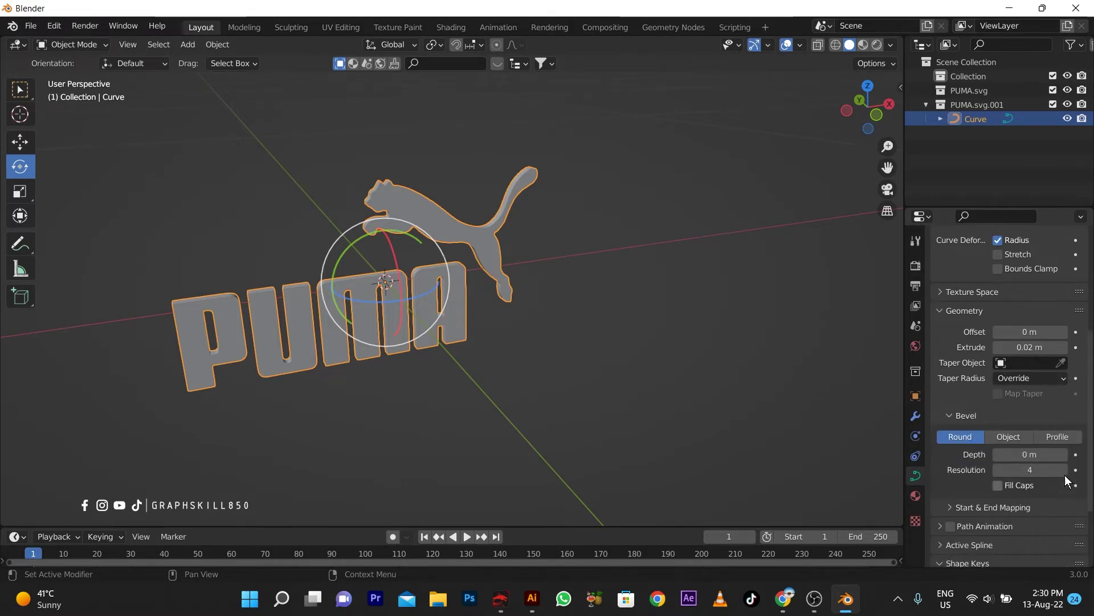
{"action": "left_click", "coordinate": [1063, 455]}
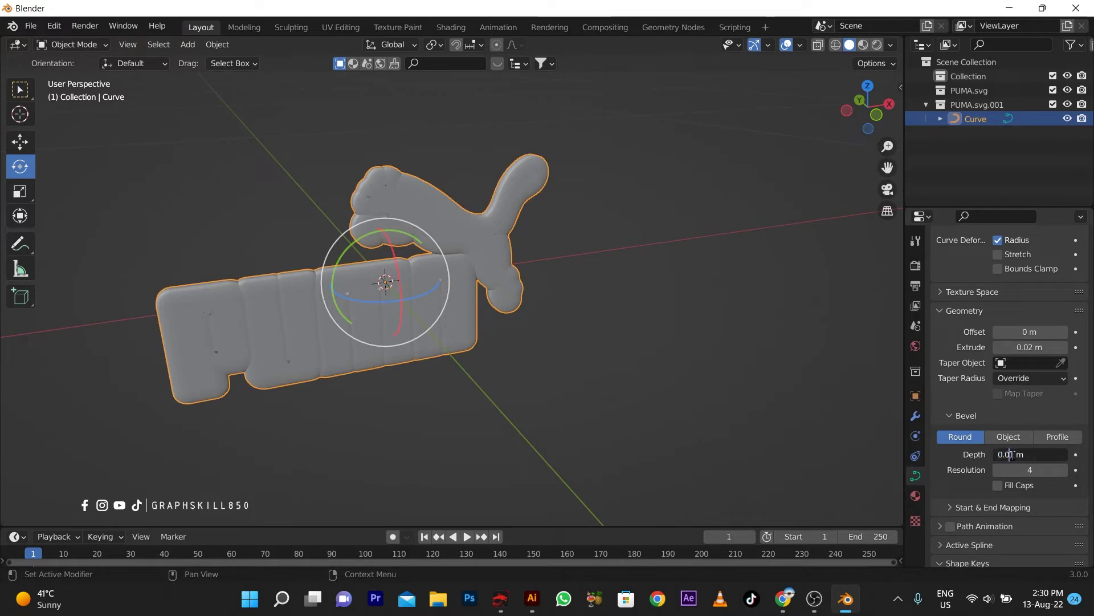
{"action": "key", "text": "Return"}
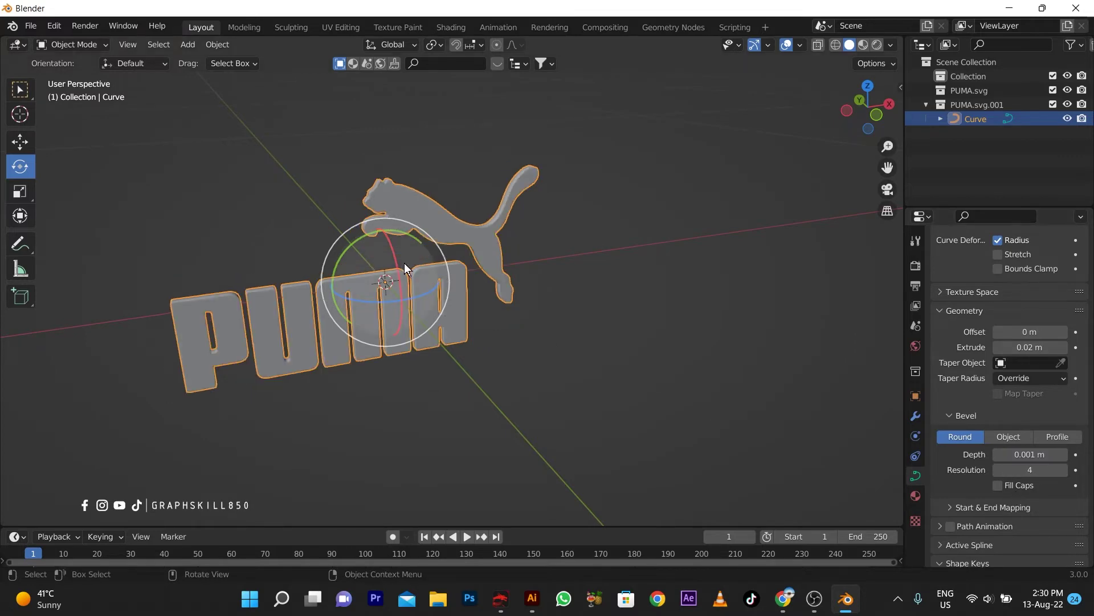
{"action": "middle_click_drag", "start_coordinate": [405, 262], "coordinate": [439, 269]}
{"action": "scroll", "coordinate": [439, 269], "scroll_direction": "up", "scroll_amount": 4}
{"action": "scroll", "coordinate": [433, 208], "scroll_direction": "down", "scroll_amount": 6}
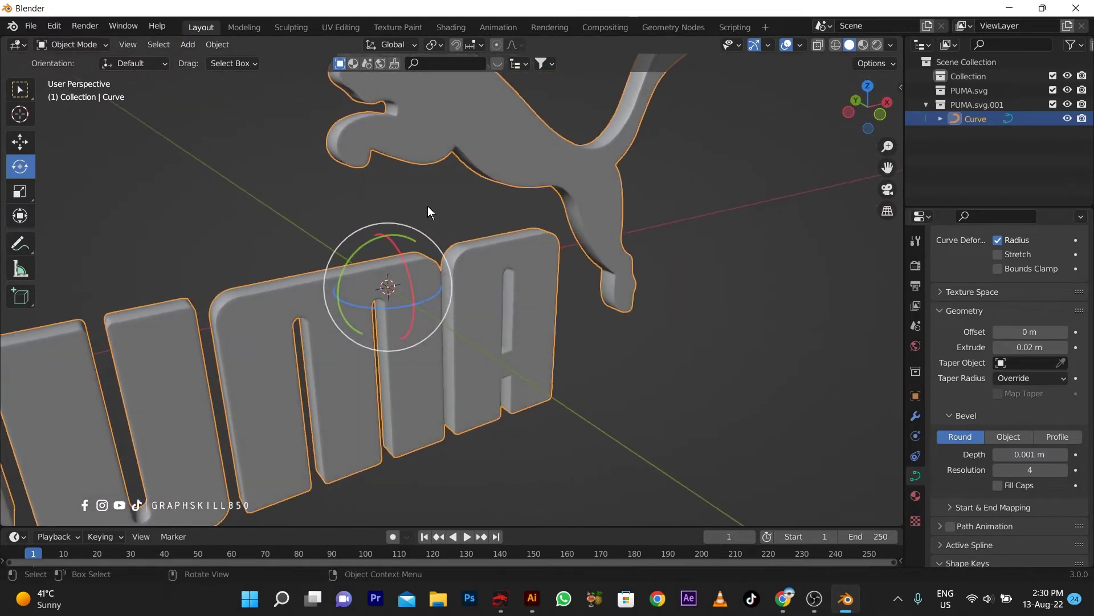
{"action": "middle_click_drag", "start_coordinate": [427, 206], "coordinate": [501, 184]}
{"action": "scroll", "coordinate": [427, 186], "scroll_direction": "up", "scroll_amount": 3}
{"action": "scroll", "coordinate": [474, 212], "scroll_direction": "down", "scroll_amount": 3}
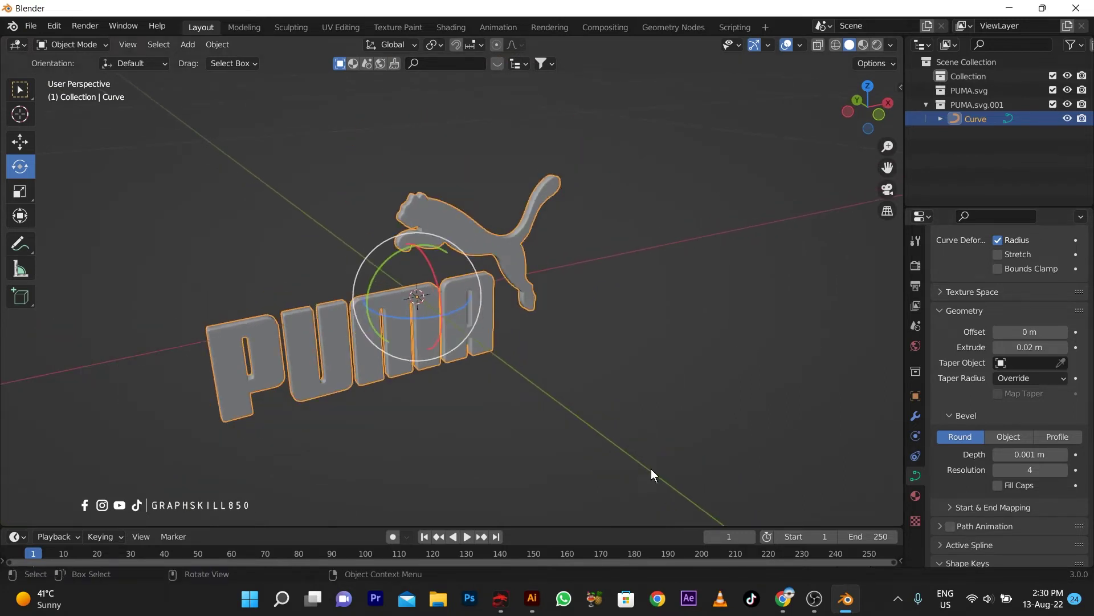
- Convert the beveled PUMA logo curve to a mesh
{"action": "middle_click_drag", "start_coordinate": [604, 419], "coordinate": [668, 408], "text": "shift"}
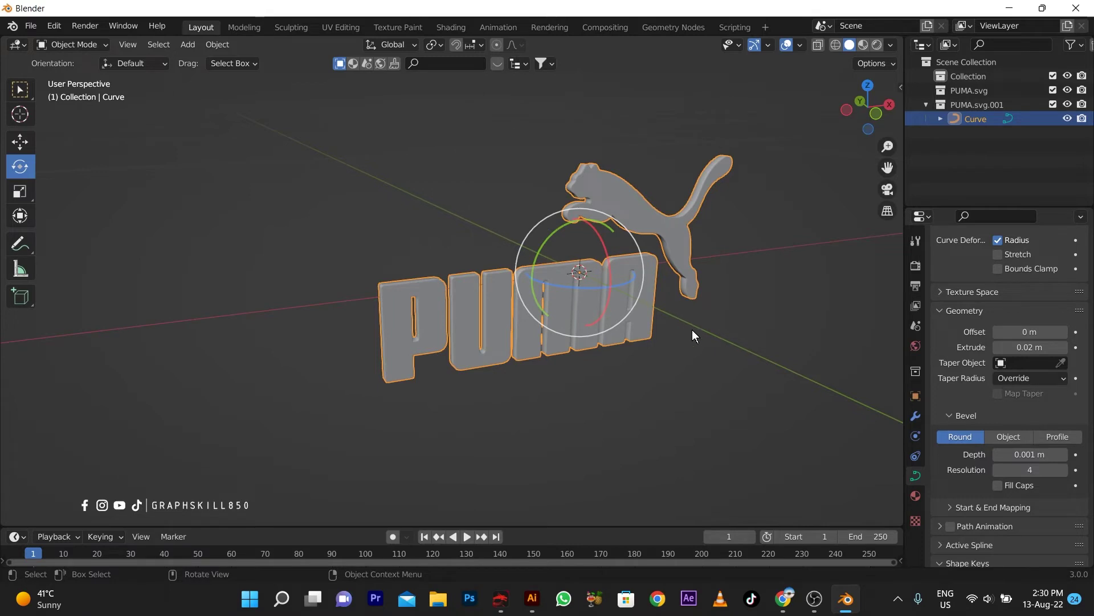
{"action": "right_click", "coordinate": [573, 251]}
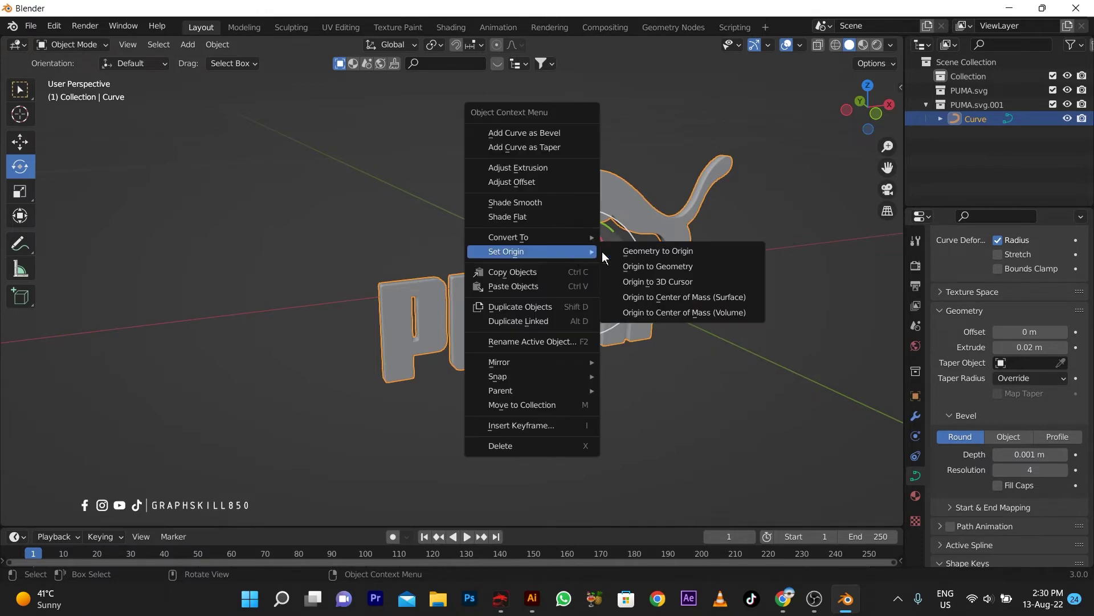
{"action": "mouse_move", "coordinate": [582, 239]}
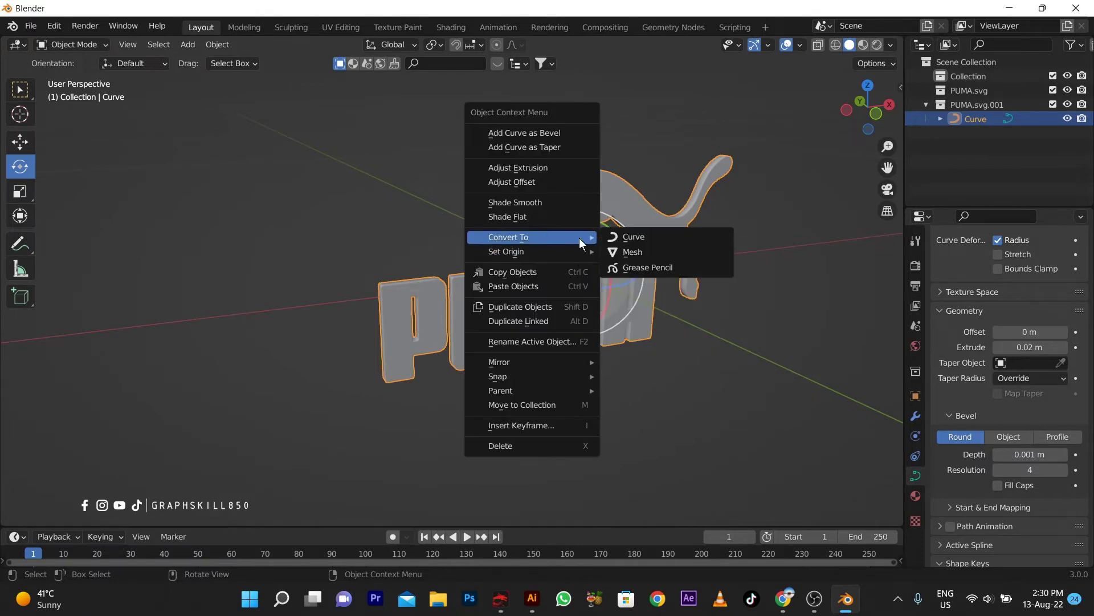
{"action": "left_click", "coordinate": [641, 254]}
{"action": "middle_click_drag", "start_coordinate": [657, 343], "coordinate": [634, 326]}
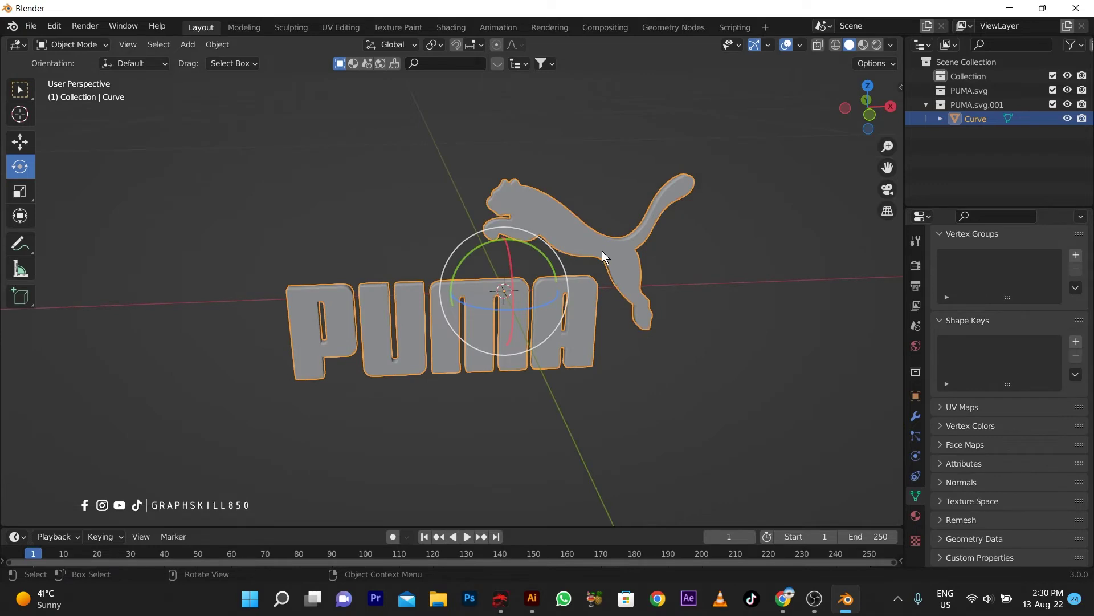
- Enter Edit Mode on the logo mesh and show it from the front in wireframe shading with X-ray on
{"action": "key", "text": "Tab"}
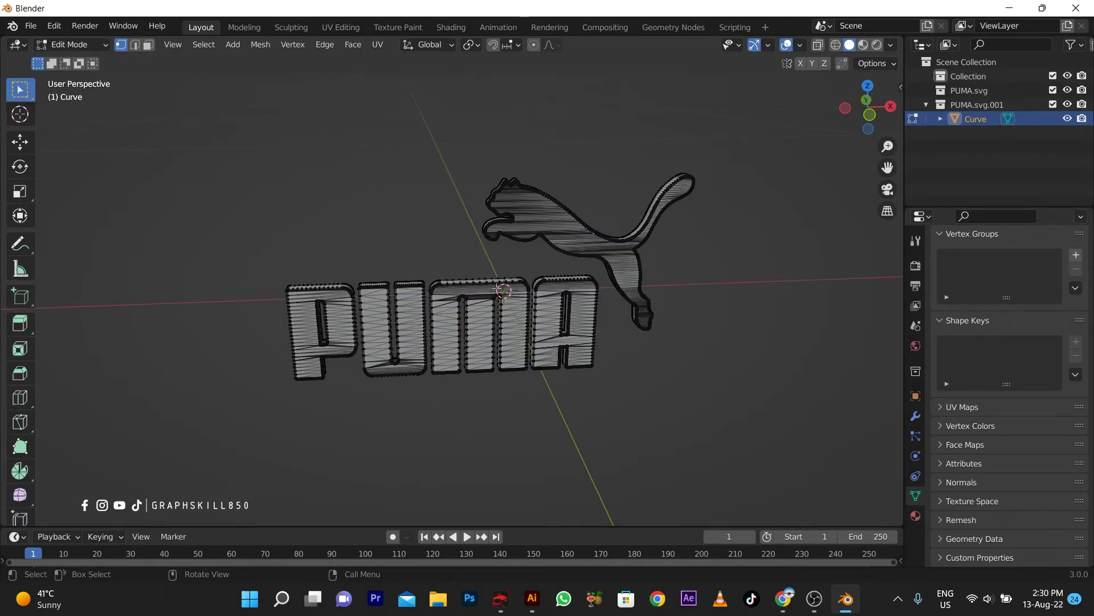
{"action": "key", "text": "KP_1"}
{"action": "scroll", "coordinate": [550, 204], "scroll_direction": "up", "scroll_amount": 5, "text": "shift"}
{"action": "scroll", "coordinate": [193, 103], "scroll_direction": "up", "scroll_amount": 3}
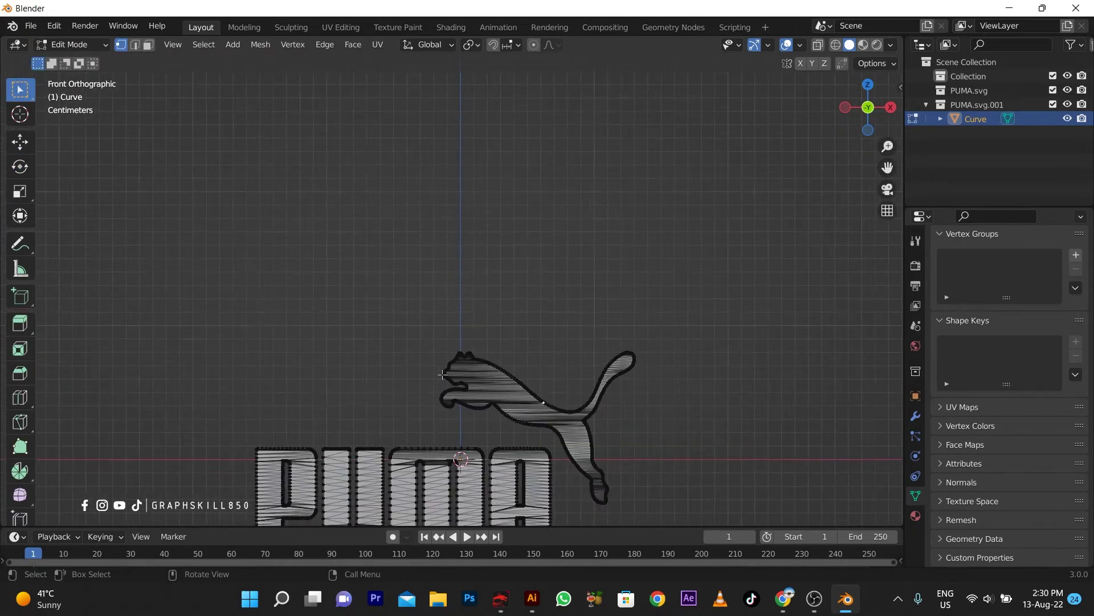
{"action": "scroll", "coordinate": [597, 257], "scroll_direction": "down", "scroll_amount": 2}
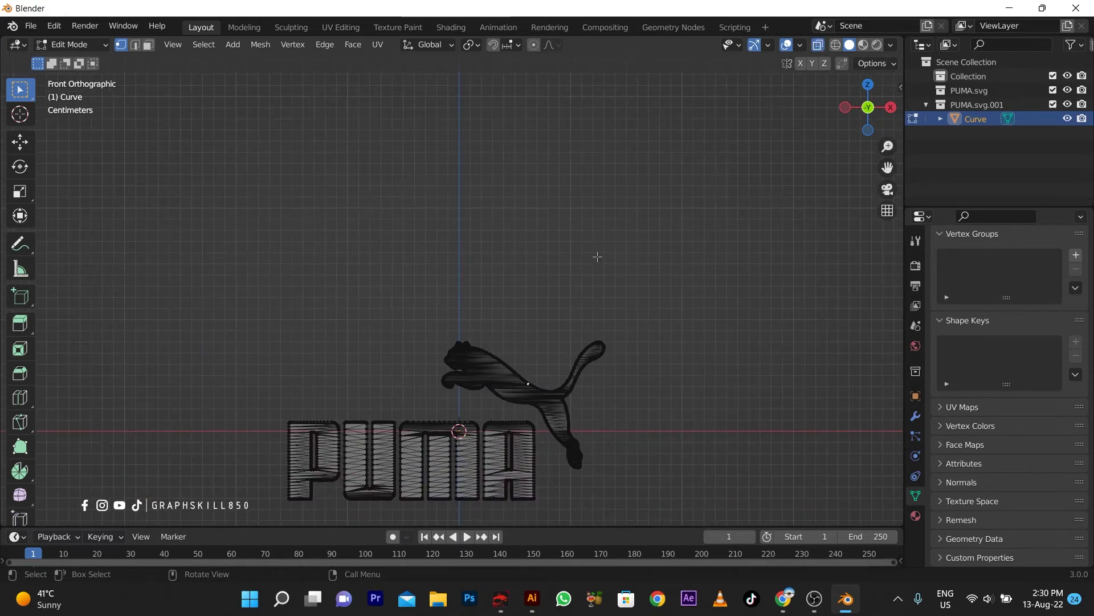
{"action": "left_click", "coordinate": [839, 49]}
{"action": "scroll", "coordinate": [456, 320], "scroll_direction": "up", "scroll_amount": 2}
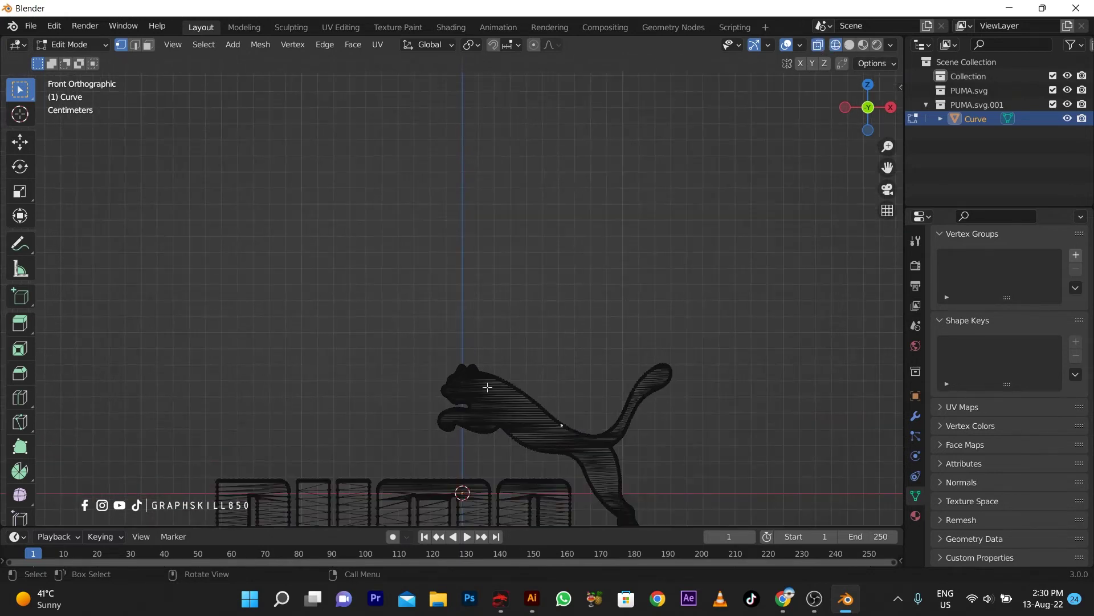
- Box-select all vertices of the leaping cat, through the full thickness of the mesh
{"action": "mouse_move", "coordinate": [395, 315]}
{"action": "left_mouse_down"}
{"action": "mouse_move", "coordinate": [481, 368]}
{"action": "mouse_move", "coordinate": [579, 453]}
{"action": "left_mouse_up"}
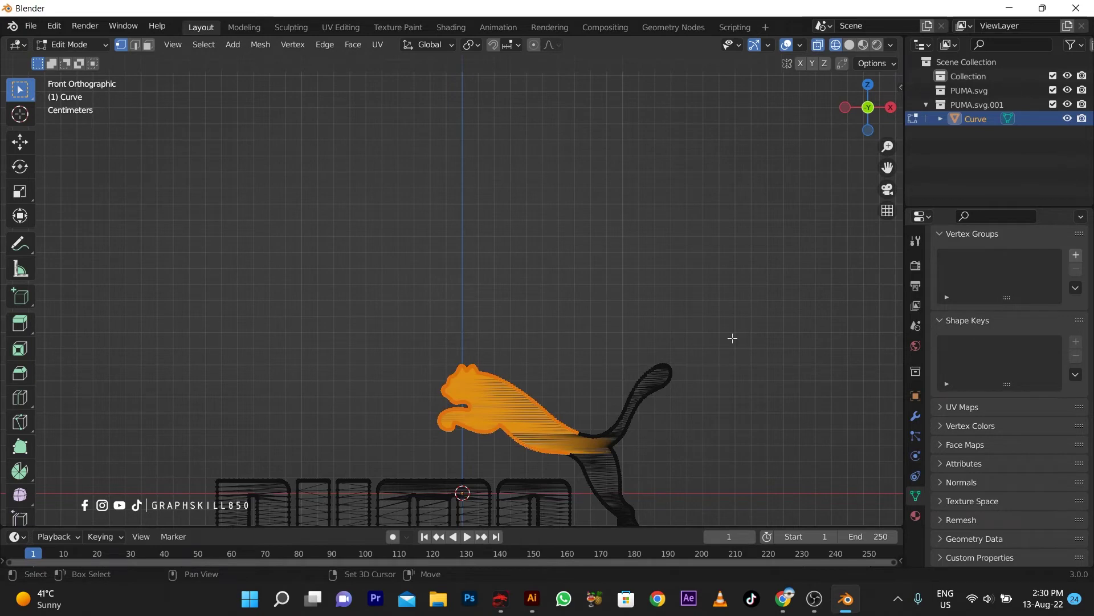
{"action": "left_click_drag", "start_coordinate": [733, 338], "coordinate": [568, 478]}
{"action": "scroll", "coordinate": [594, 507], "scroll_direction": "down", "scroll_amount": 3}
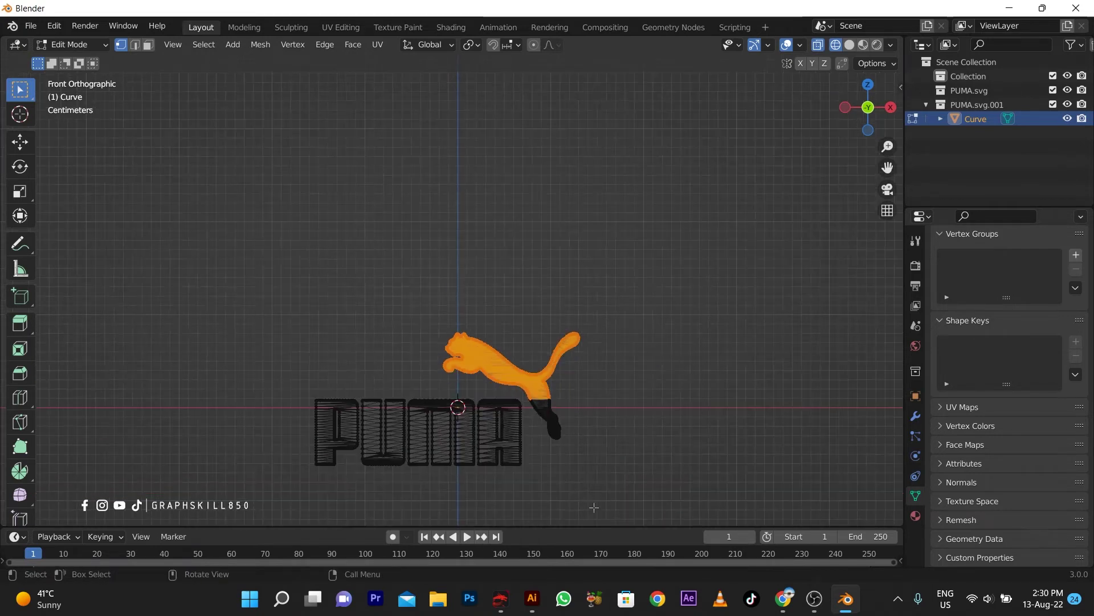
{"action": "scroll", "coordinate": [594, 506], "scroll_direction": "up", "scroll_amount": 2}
{"action": "middle_click_drag", "start_coordinate": [678, 521], "coordinate": [615, 447], "text": "shift"}
{"action": "left_click_drag", "start_coordinate": [615, 450], "coordinate": [514, 292]}
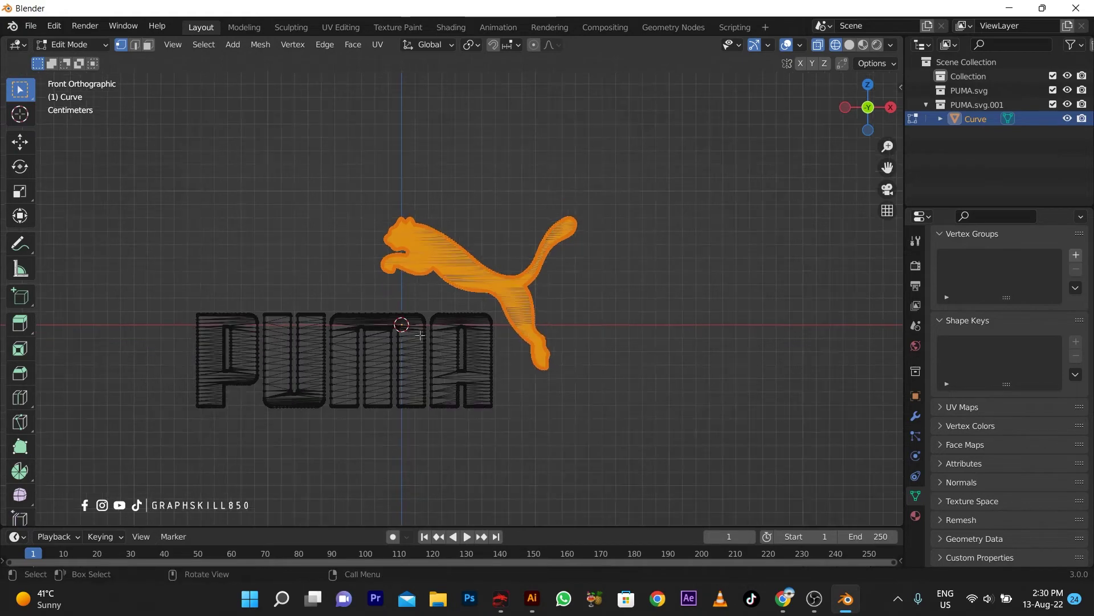
{"action": "middle_click_drag", "start_coordinate": [536, 331], "coordinate": [513, 353]}
{"action": "scroll", "coordinate": [577, 342], "scroll_direction": "up", "scroll_amount": 3}
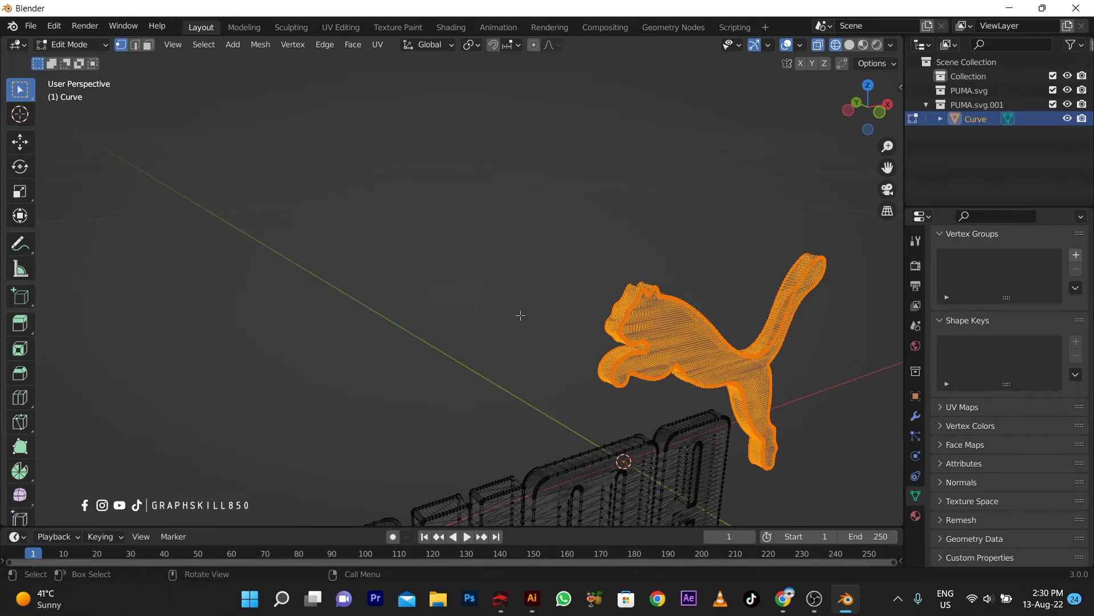
- Clear the cat selection in the front view and return to solid shading with X-ray off
{"action": "key", "text": "KP_1"}
{"action": "left_click", "coordinate": [453, 309]}
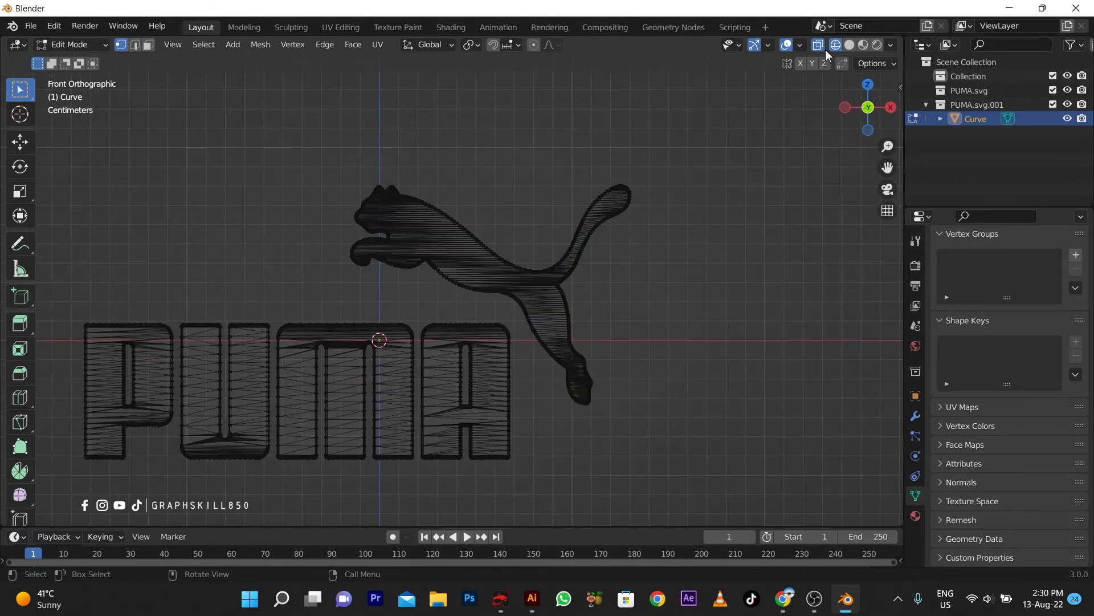
{"action": "left_click", "coordinate": [849, 45]}
{"action": "left_click", "coordinate": [818, 47]}
- Select all front faces of the leaping cat in face select mode, including its tail and hind leg
{"action": "left_click_drag", "start_coordinate": [288, 131], "coordinate": [495, 280]}
{"action": "left_click_drag", "start_coordinate": [479, 165], "coordinate": [656, 301], "text": "shift"}
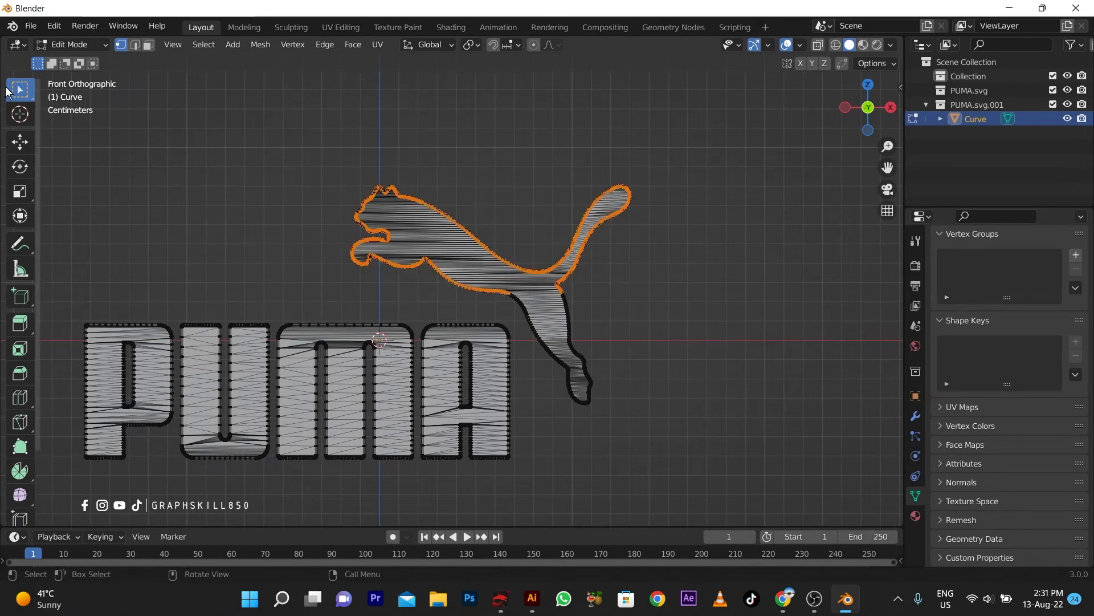
{"action": "key", "text": "3"}
{"action": "left_click_drag", "start_coordinate": [271, 118], "coordinate": [520, 289]}
{"action": "left_click_drag", "start_coordinate": [665, 176], "coordinate": [462, 306]}
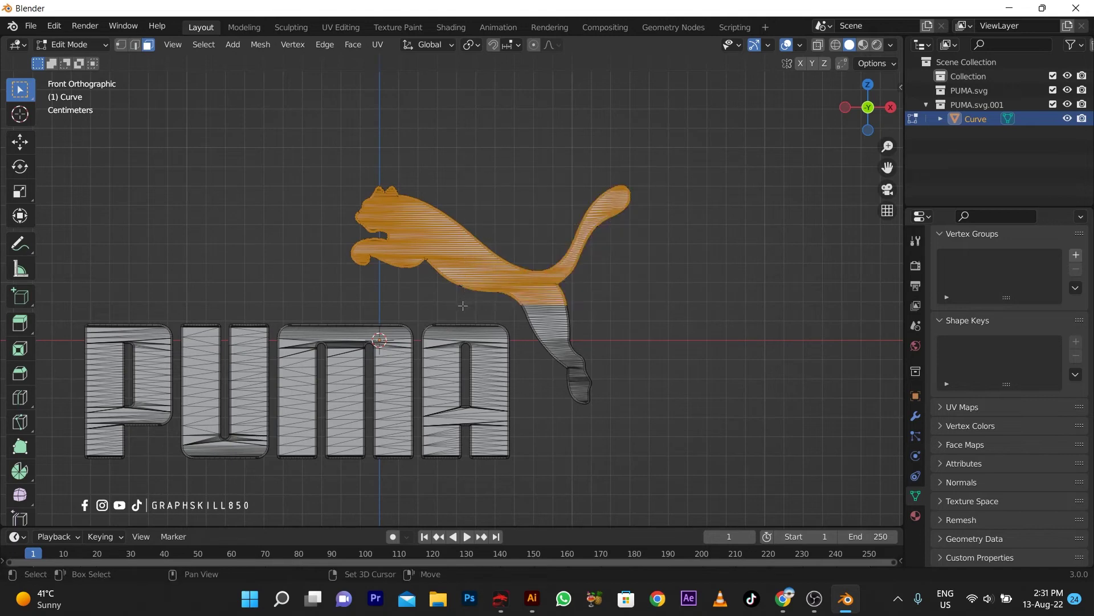
{"action": "left_click_drag", "start_coordinate": [716, 134], "coordinate": [471, 250], "text": "shift"}
{"action": "left_click_drag", "start_coordinate": [382, 310], "coordinate": [382, 311]}
{"action": "left_click_drag", "start_coordinate": [640, 476], "coordinate": [519, 291], "text": "shift"}
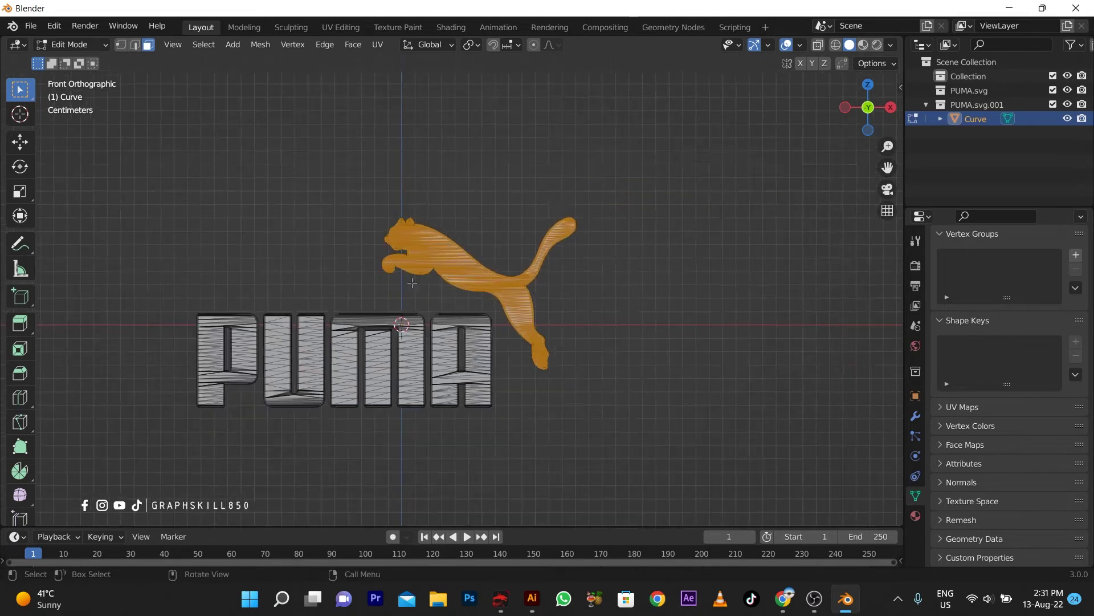
- Try to scale down the selected front faces of the cat uniformly
{"action": "middle_click_drag", "start_coordinate": [518, 291], "coordinate": [506, 351]}
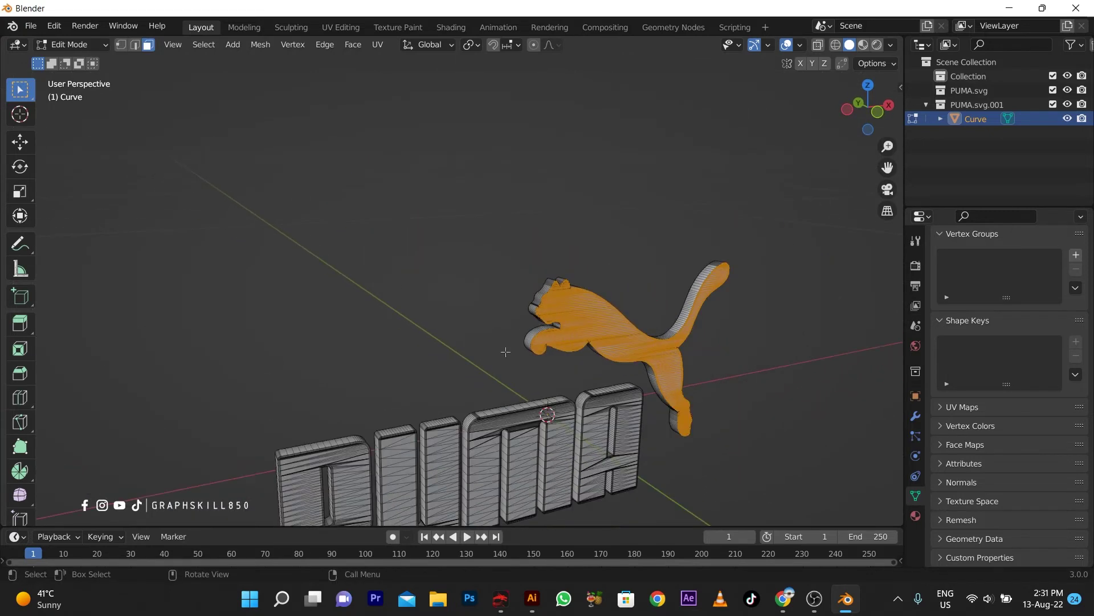
{"action": "scroll", "coordinate": [589, 362], "scroll_direction": "up", "scroll_amount": 2}
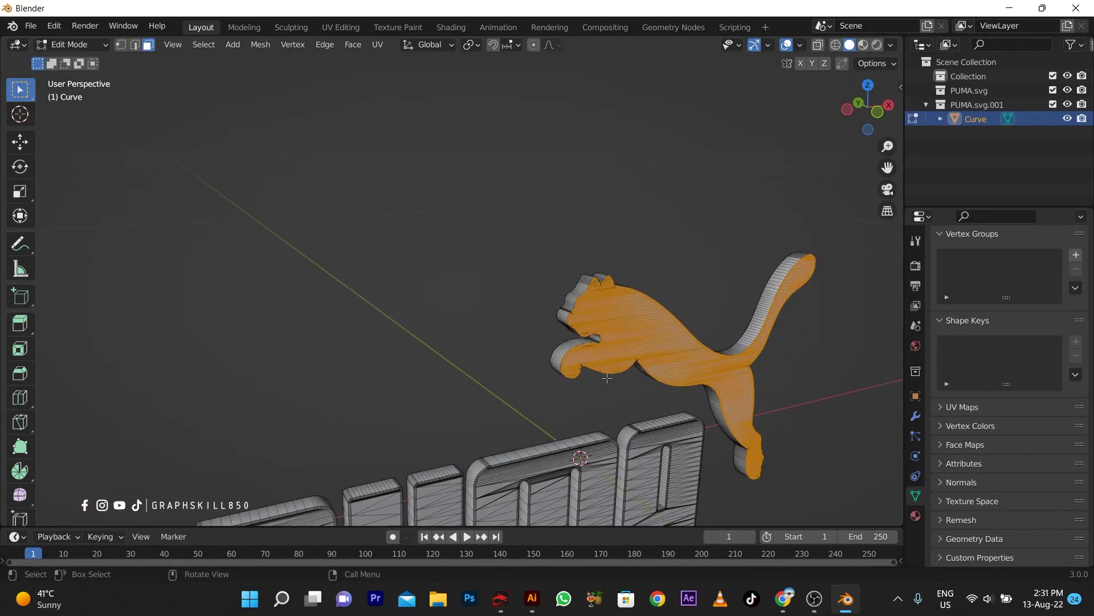
{"action": "key", "text": "s"}
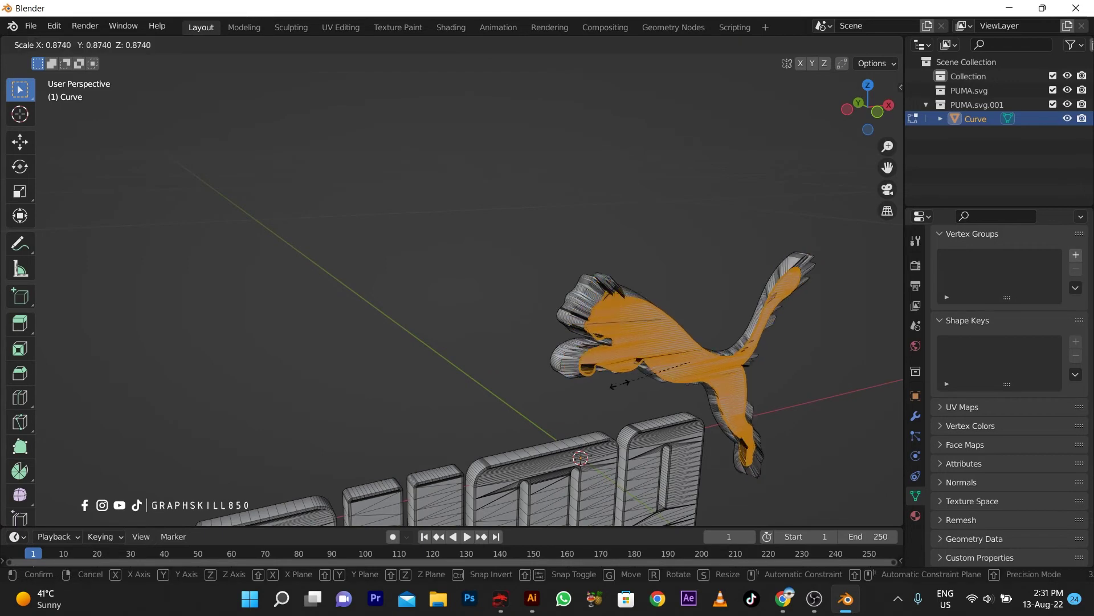
{"action": "left_click", "coordinate": [605, 379]}
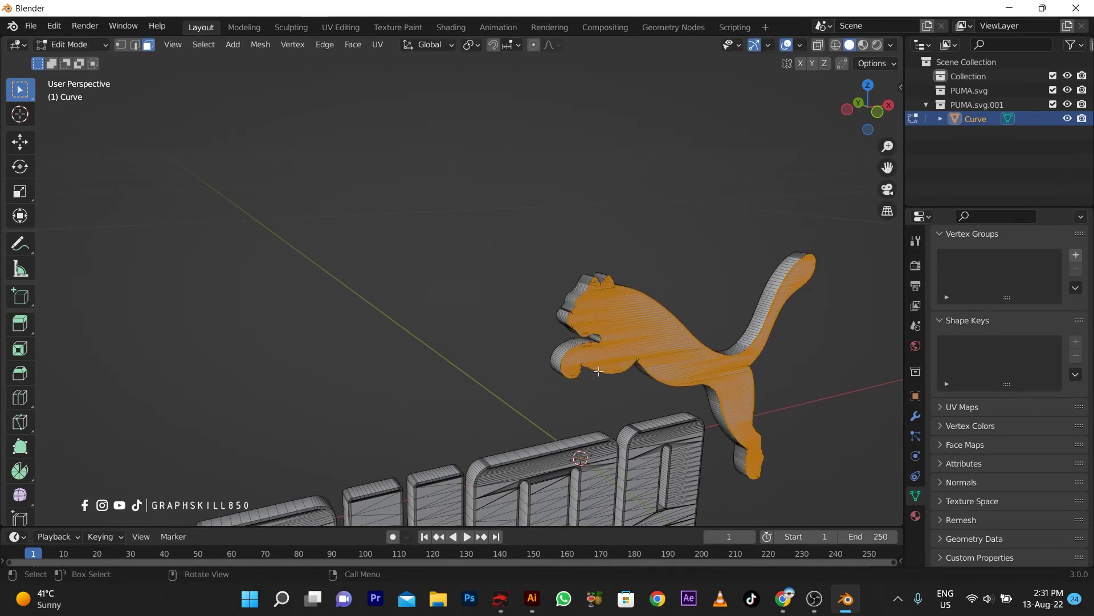
- Return the logo mesh to Object Mode with the whole logo in view
{"action": "scroll", "coordinate": [594, 386], "scroll_direction": "down", "scroll_amount": 4}
{"action": "key", "text": "Tab"}
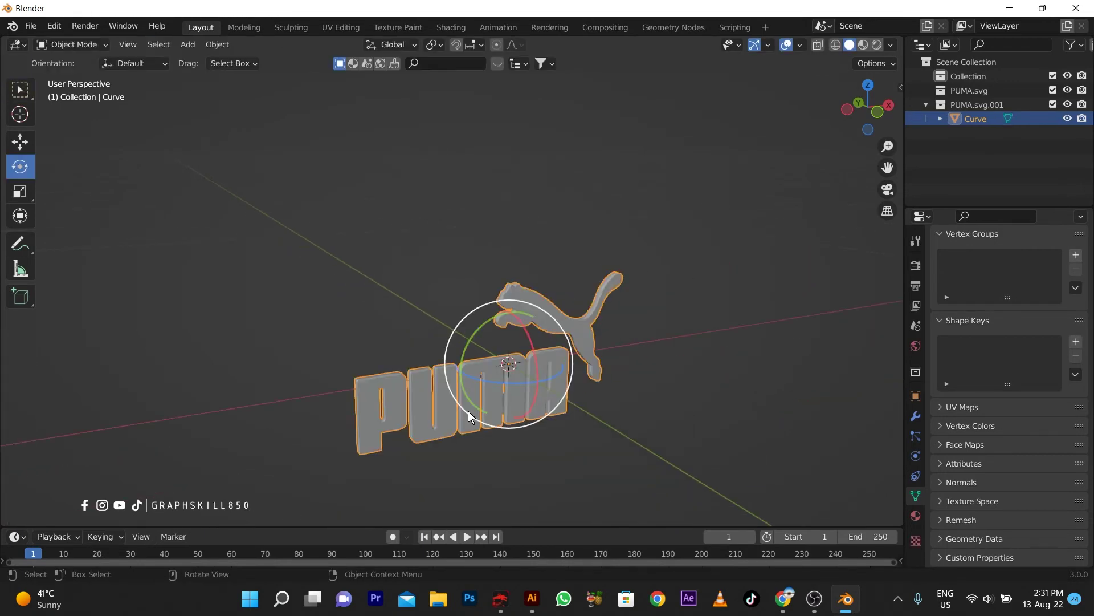
- Switch the viewport to Material Preview shading and add a new material to the logo mesh
{"action": "middle_click_drag", "start_coordinate": [467, 410], "coordinate": [490, 339], "text": "shift"}
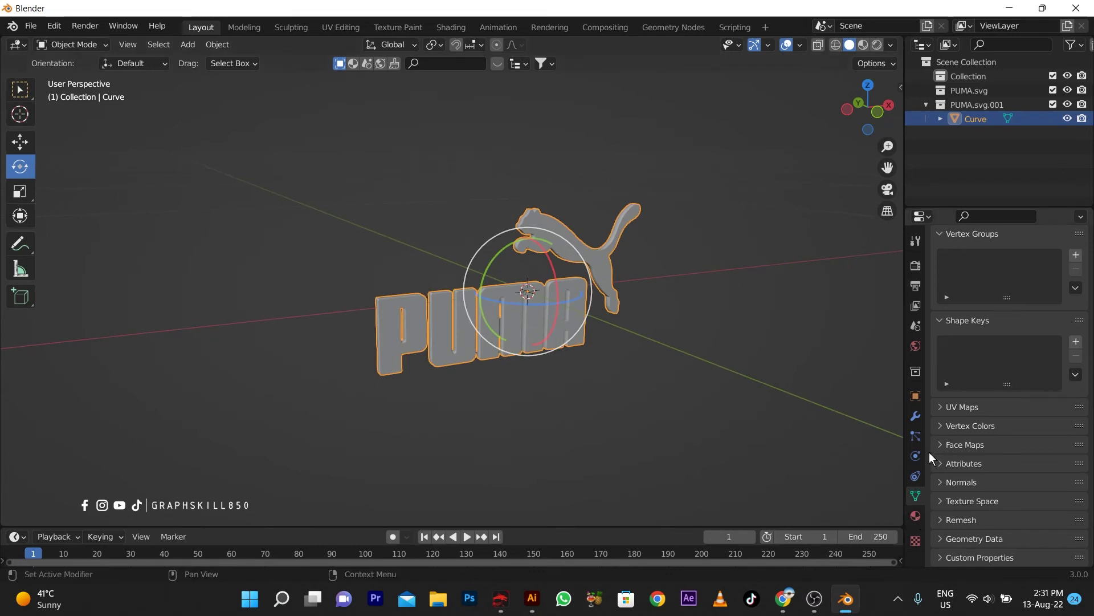
{"action": "left_click", "coordinate": [916, 515]}
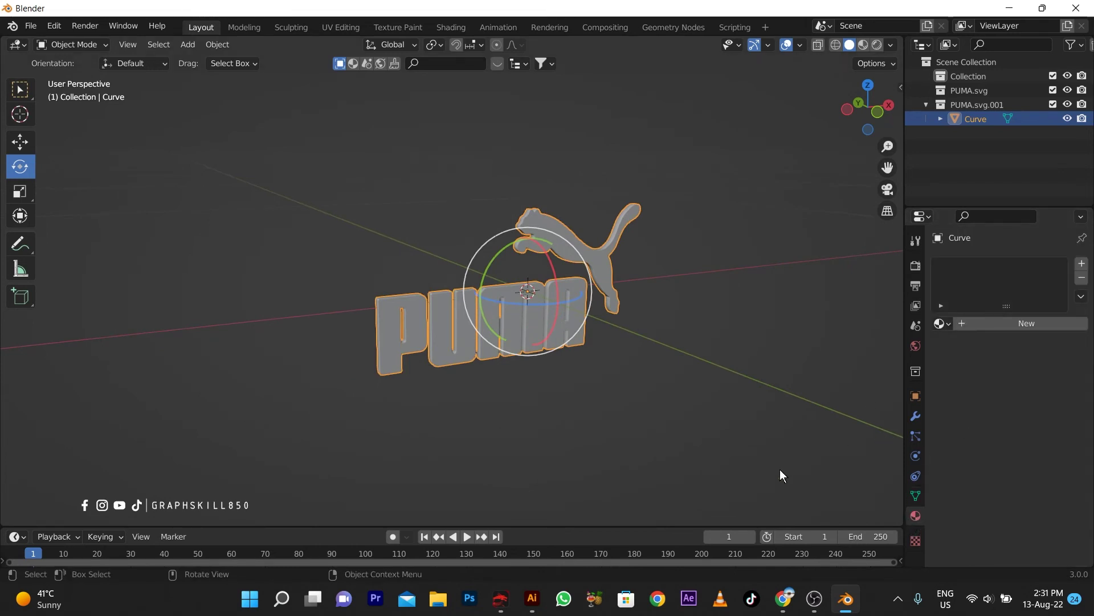
{"action": "left_click", "coordinate": [864, 45]}
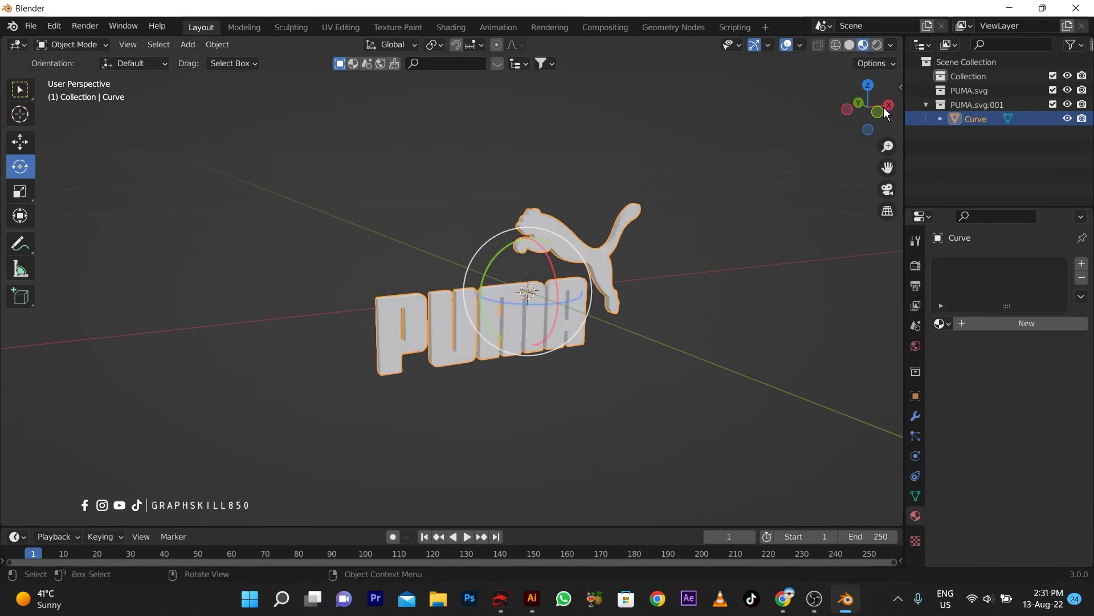
{"action": "left_click", "coordinate": [1027, 324]}
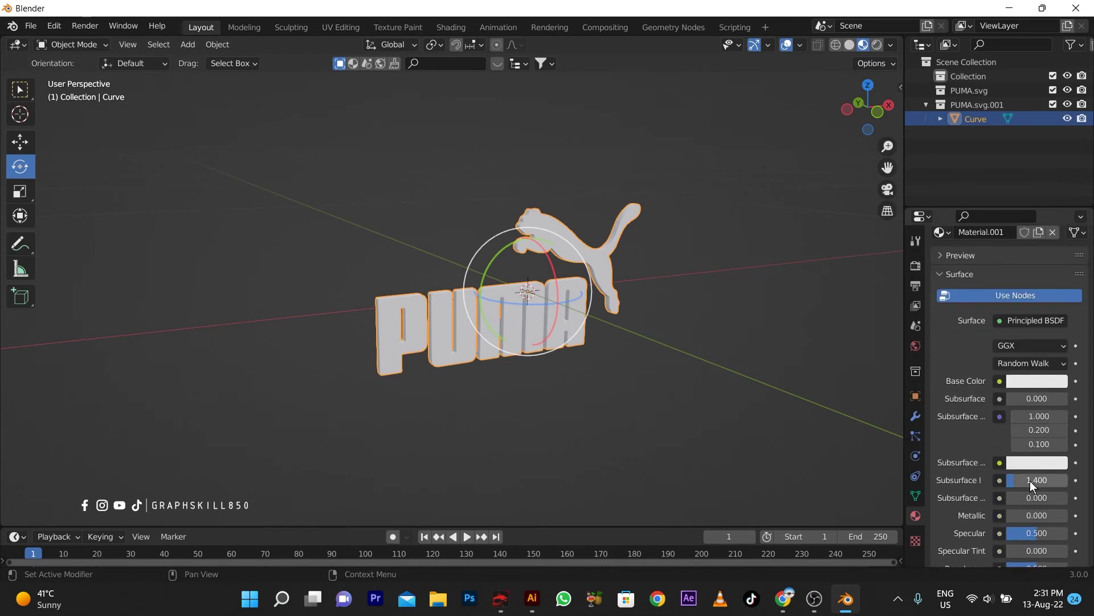
- Set the logo material's base color to a very dark, fully saturated red
{"action": "left_click", "coordinate": [1021, 384]}
{"action": "left_click_drag", "start_coordinate": [987, 238], "coordinate": [1003, 281]}
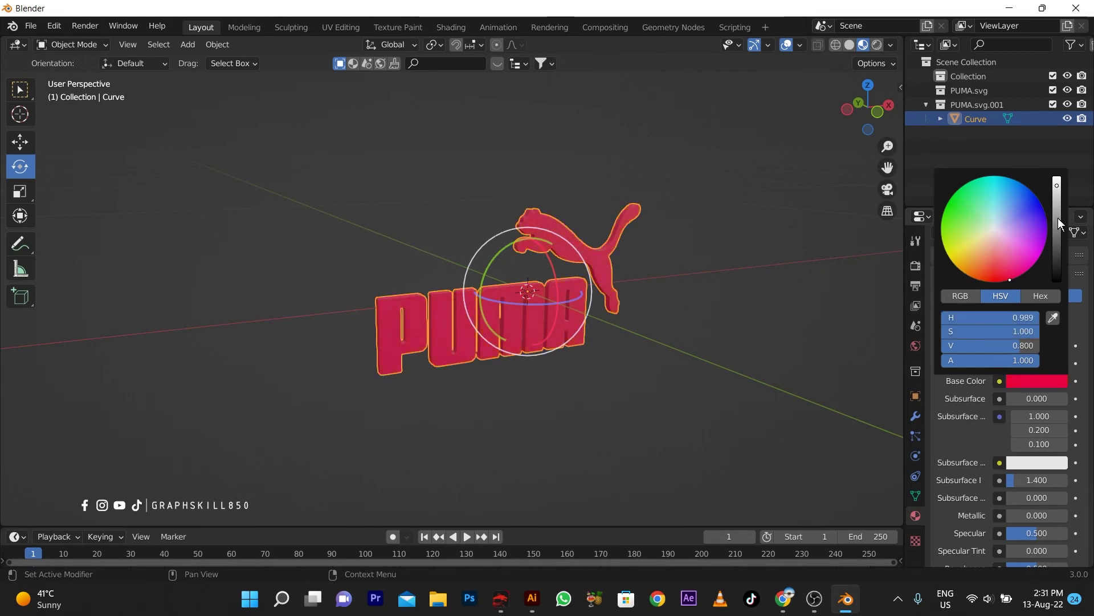
{"action": "left_click_drag", "start_coordinate": [1059, 222], "coordinate": [1058, 273]}
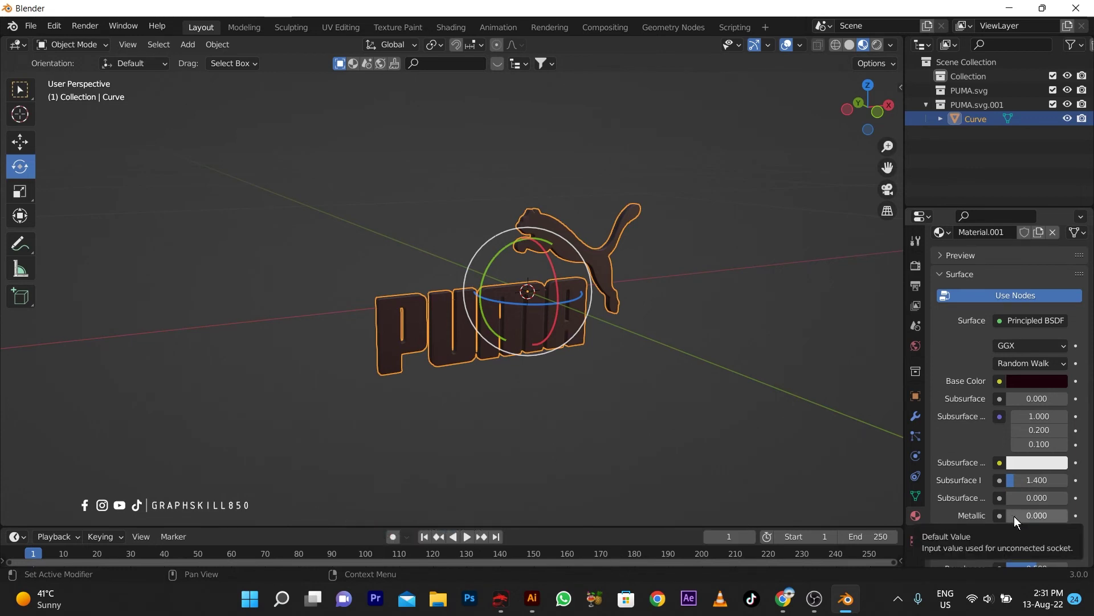
- Set the logo material's Metallic value to 0.982 and lower its Roughness
{"action": "left_click", "coordinate": [1014, 516]}
{"action": "mouse_move", "coordinate": [1015, 515]}
{"action": "left_mouse_down"}
{"action": "mouse_move", "coordinate": [1063, 515]}
{"action": "mouse_move", "coordinate": [1023, 523]}
{"action": "left_mouse_up"}
{"action": "scroll", "coordinate": [1055, 538], "scroll_direction": "down", "scroll_amount": 2}
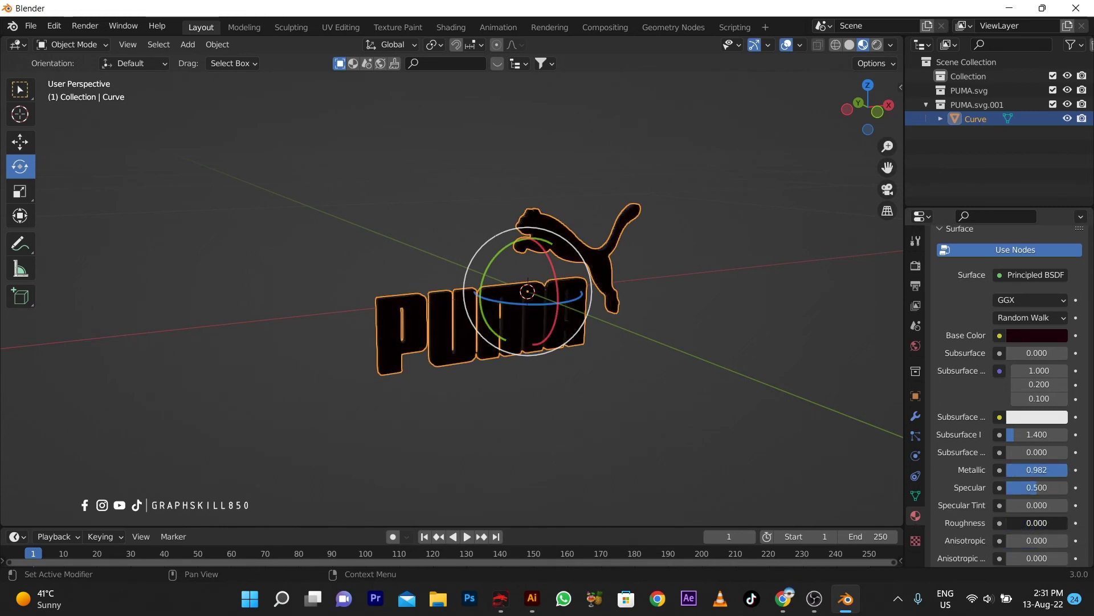
{"action": "scroll", "coordinate": [1014, 338], "scroll_direction": "up", "scroll_amount": 2}
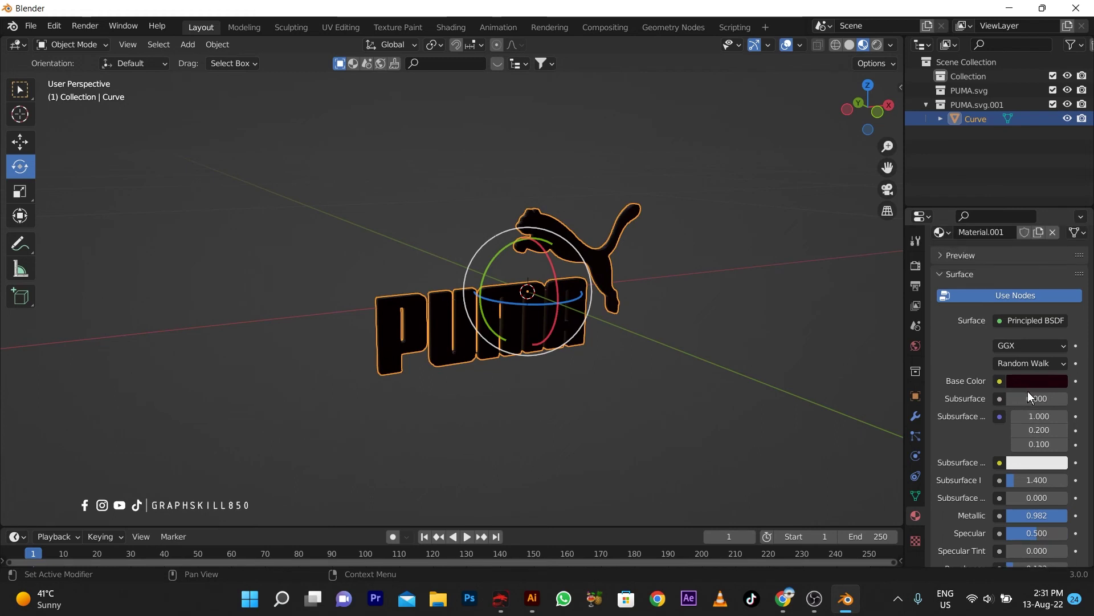
- Change the material's base color to a pale pink with hue 0.026, saturation 0.197 and value 1.000
{"action": "left_click", "coordinate": [1018, 380]}
{"action": "left_click_drag", "start_coordinate": [1057, 251], "coordinate": [1057, 177]}
{"action": "left_click_drag", "start_coordinate": [1010, 213], "coordinate": [995, 235]}
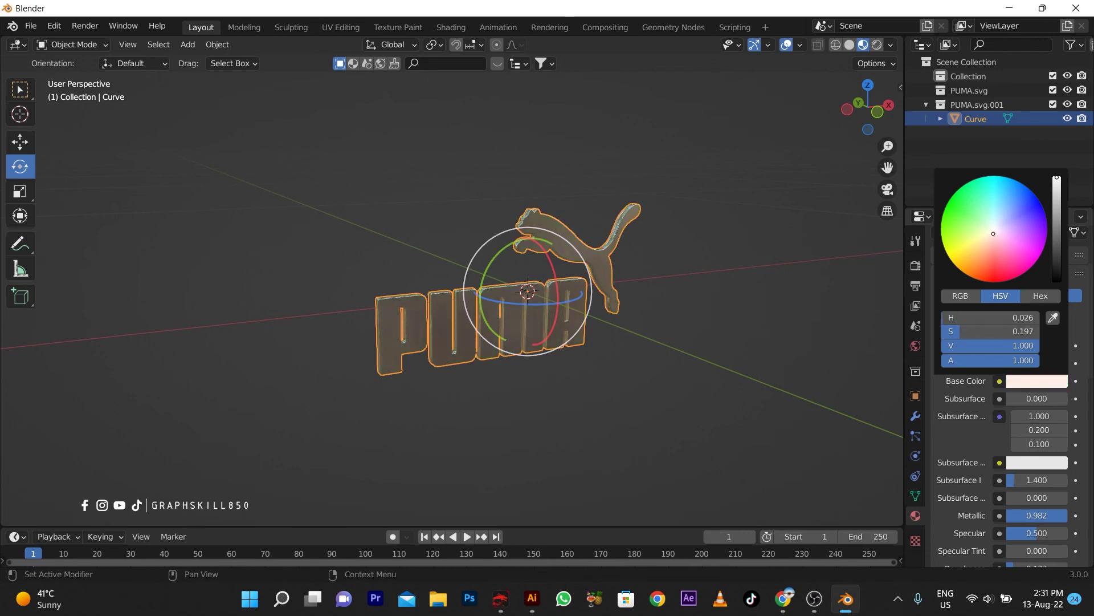
- Scale the whole logo along the global Y axis to make it moderately thicker
{"action": "middle_click_drag", "start_coordinate": [566, 327], "coordinate": [569, 350]}
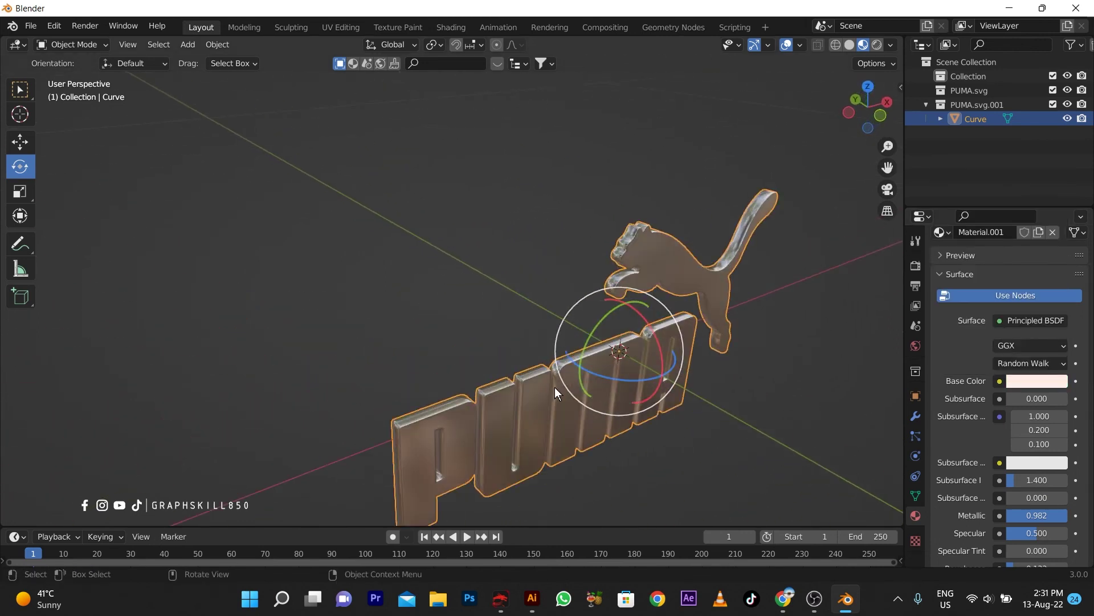
{"action": "key", "text": "s"}
{"action": "key", "text": "y"}
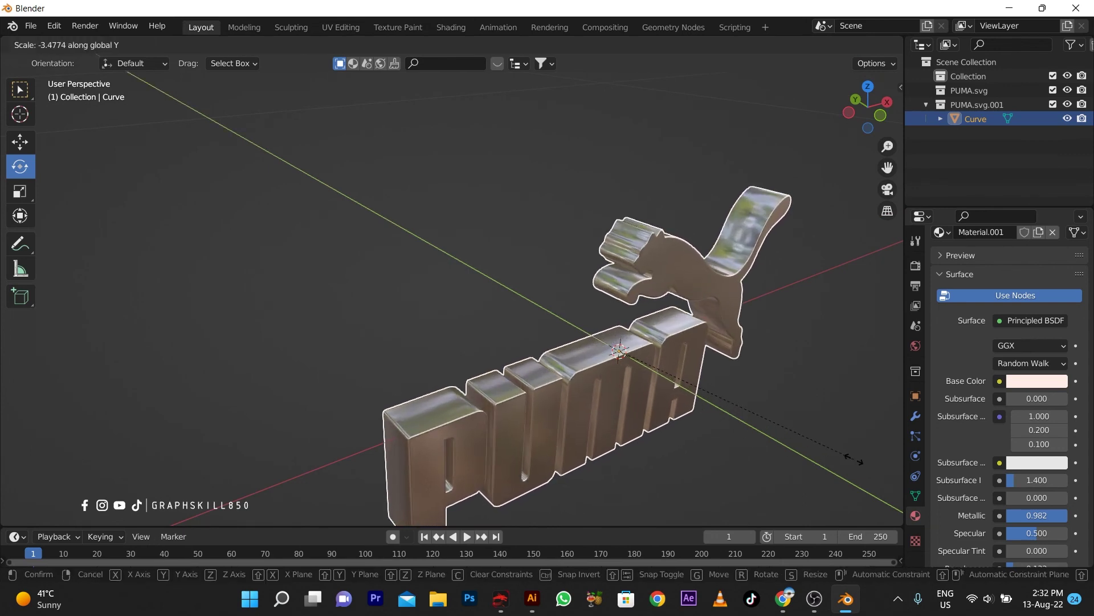
{"action": "left_click", "coordinate": [612, 461]}
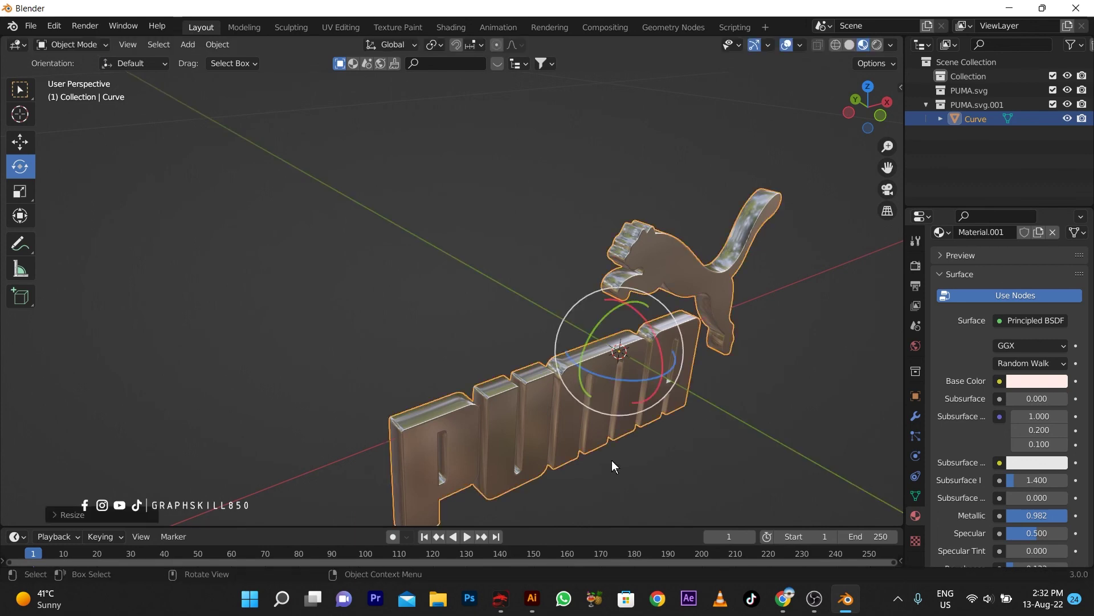
{"action": "middle_click_drag", "start_coordinate": [612, 461], "coordinate": [556, 341]}
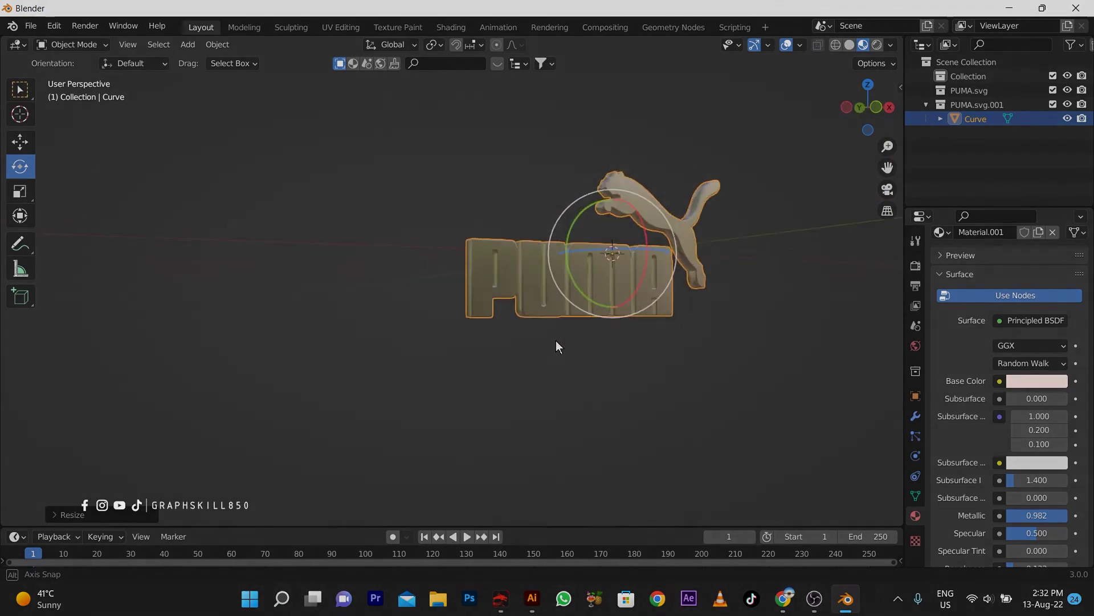